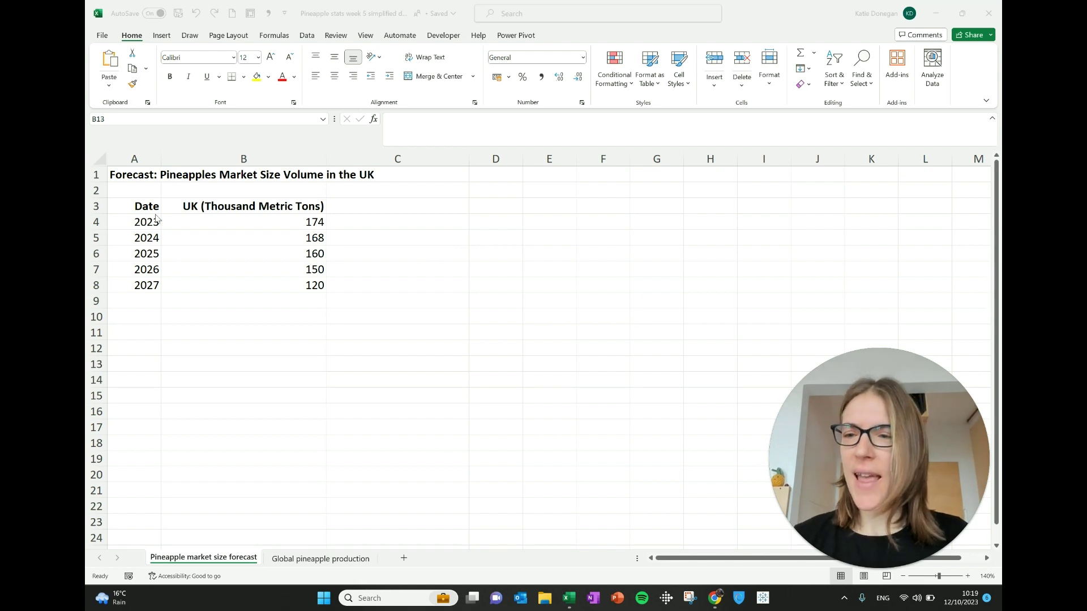
Insert a 2-D Line with Markers chart from the UK forecast table A3:B8.
click(134, 224)
click(135, 239)
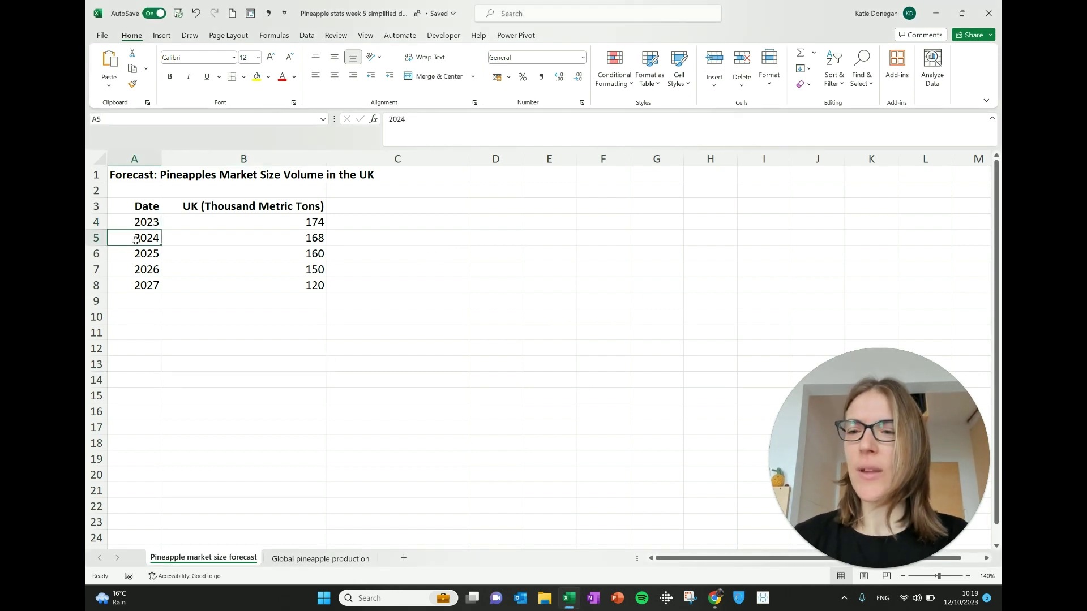
click(305, 218)
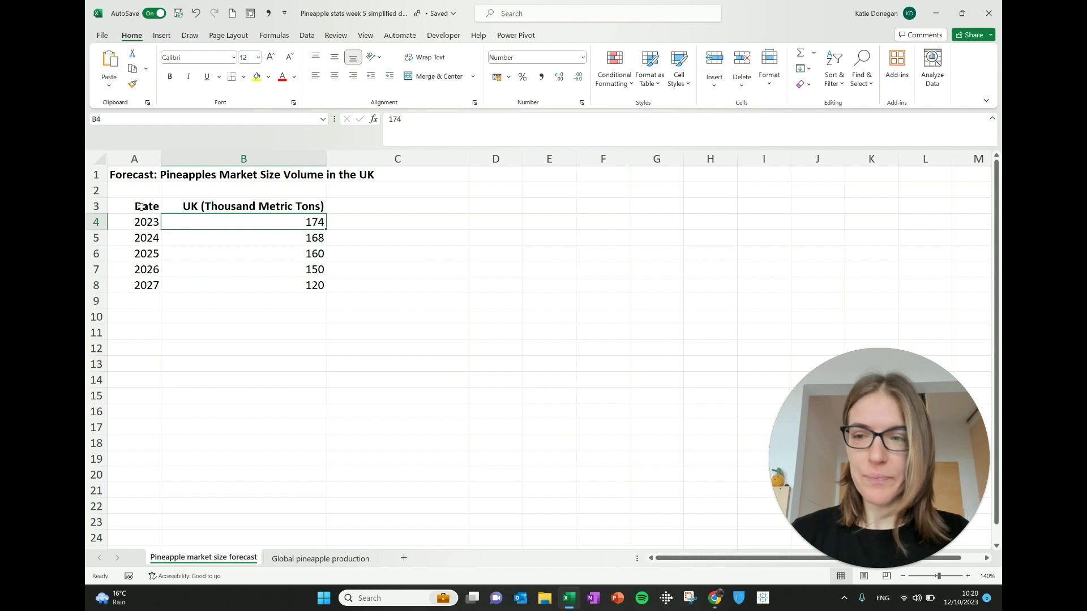
drag(139, 206, 289, 286)
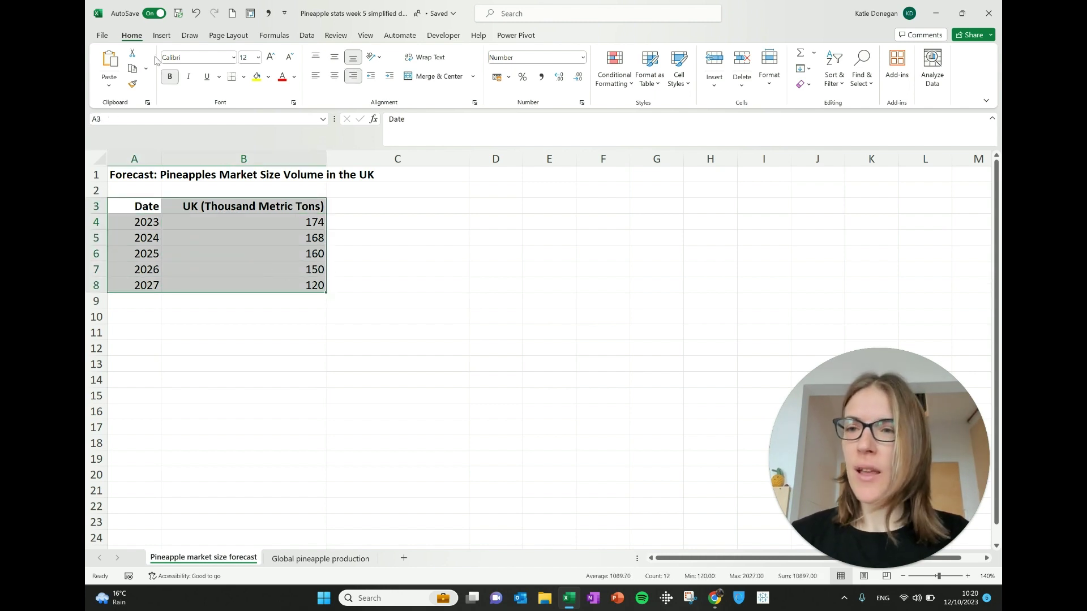
click(161, 36)
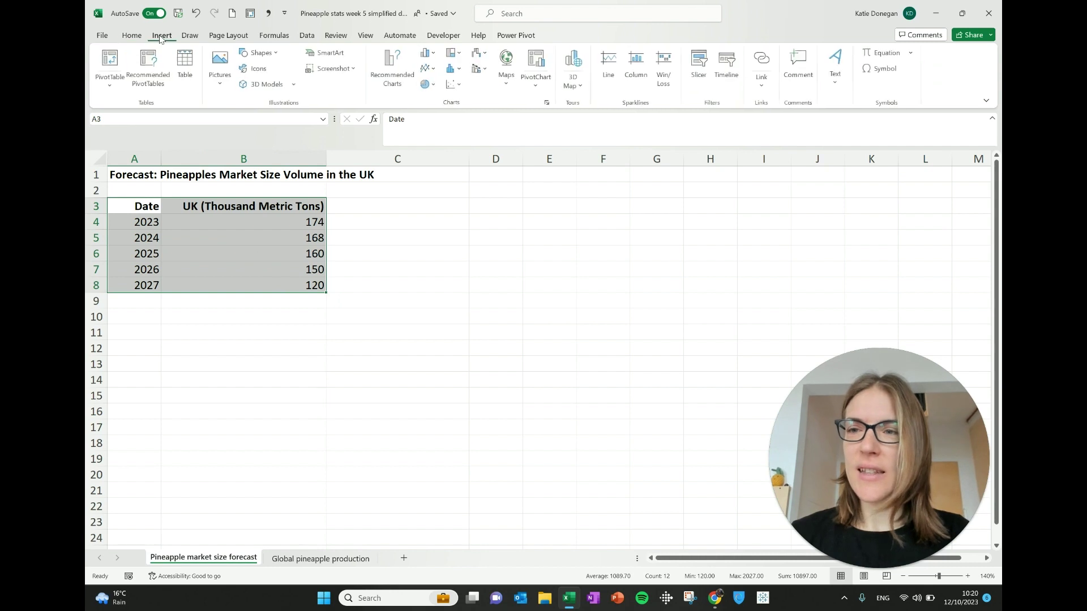
click(430, 69)
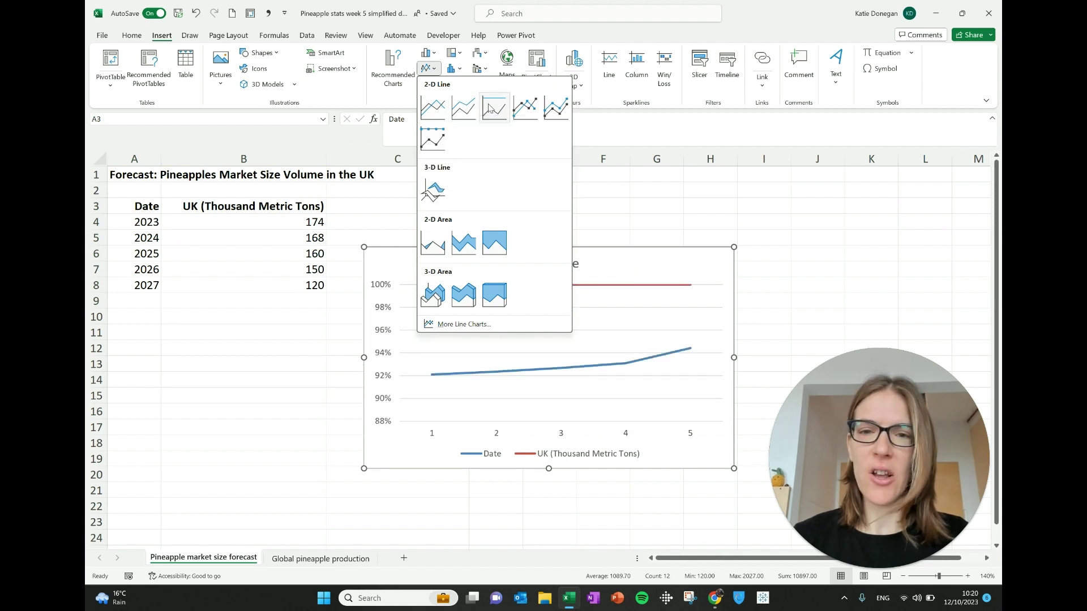
click(526, 108)
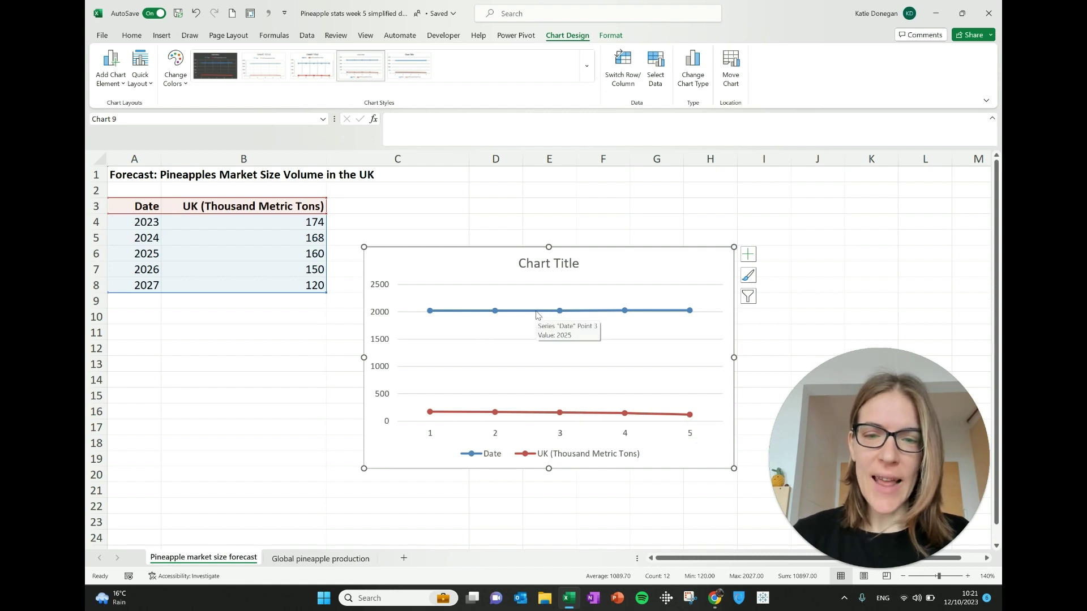
Delete the Date series so only the UK (Thousand Metric Tons) line remains.
click(538, 312)
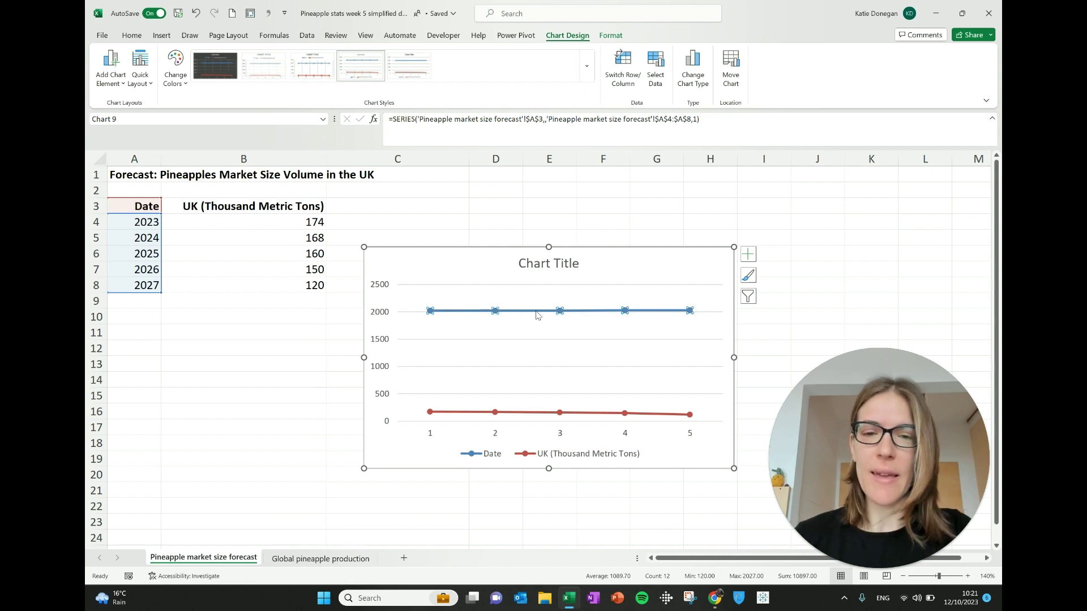
key(Delete)
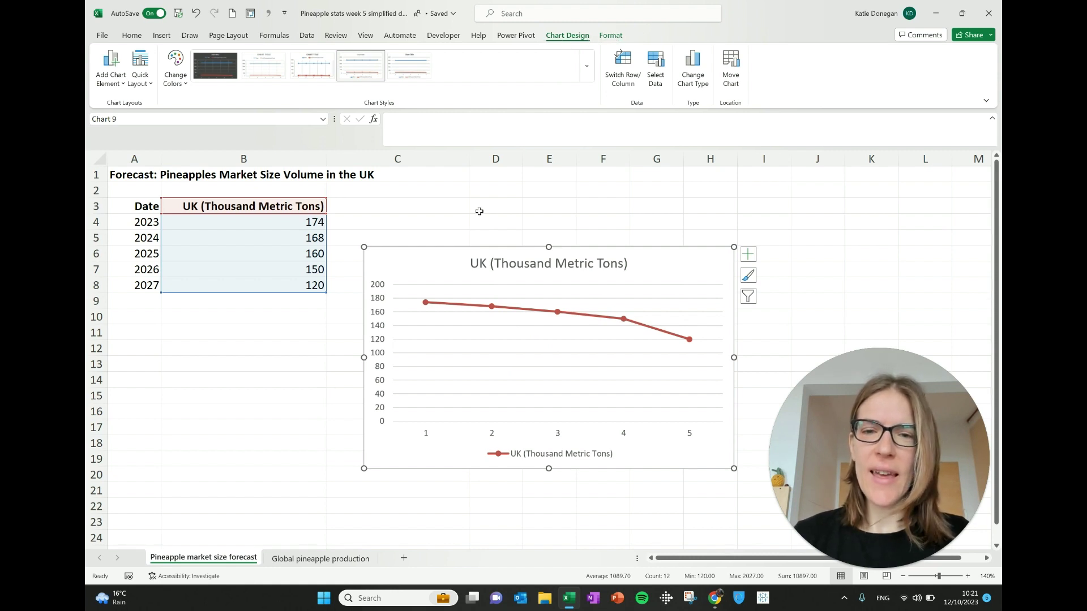
click(498, 214)
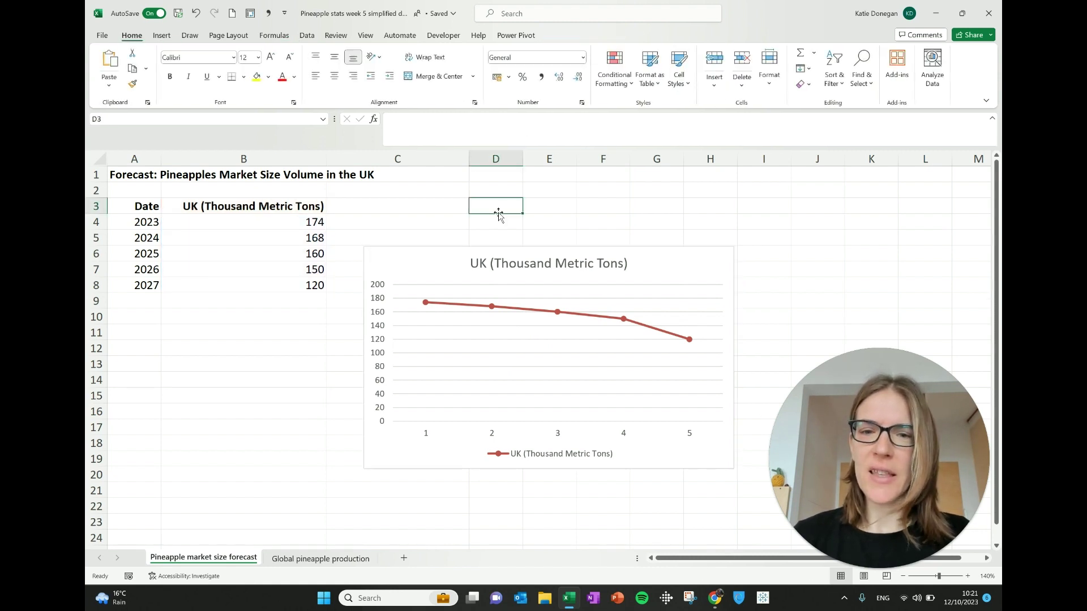
click(668, 262)
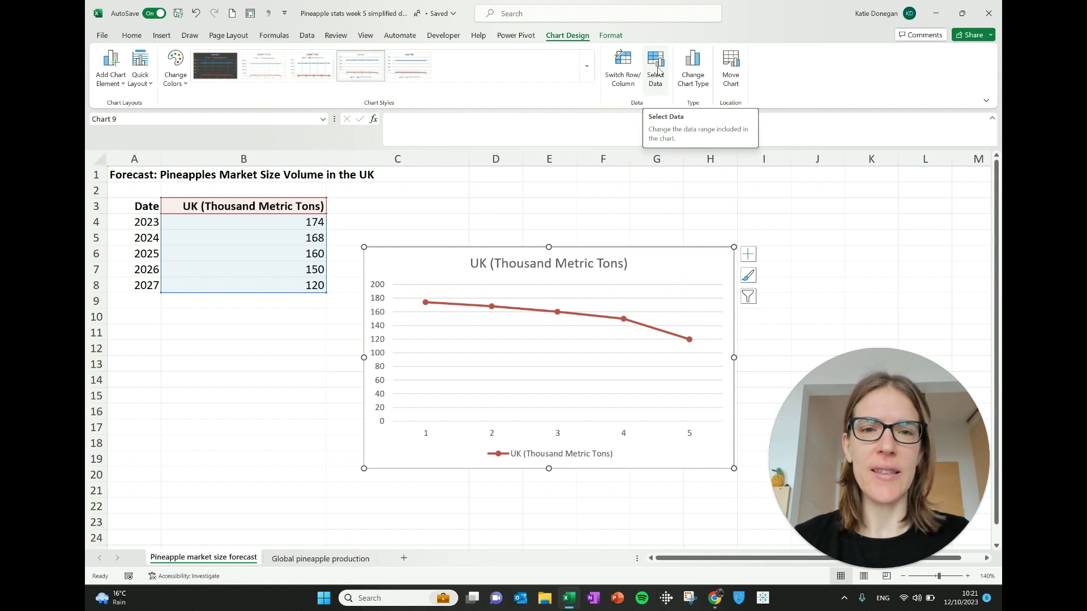
Set the line chart's axis labels to years A4:A8, then go to the Global pineapple production sheet.
click(657, 72)
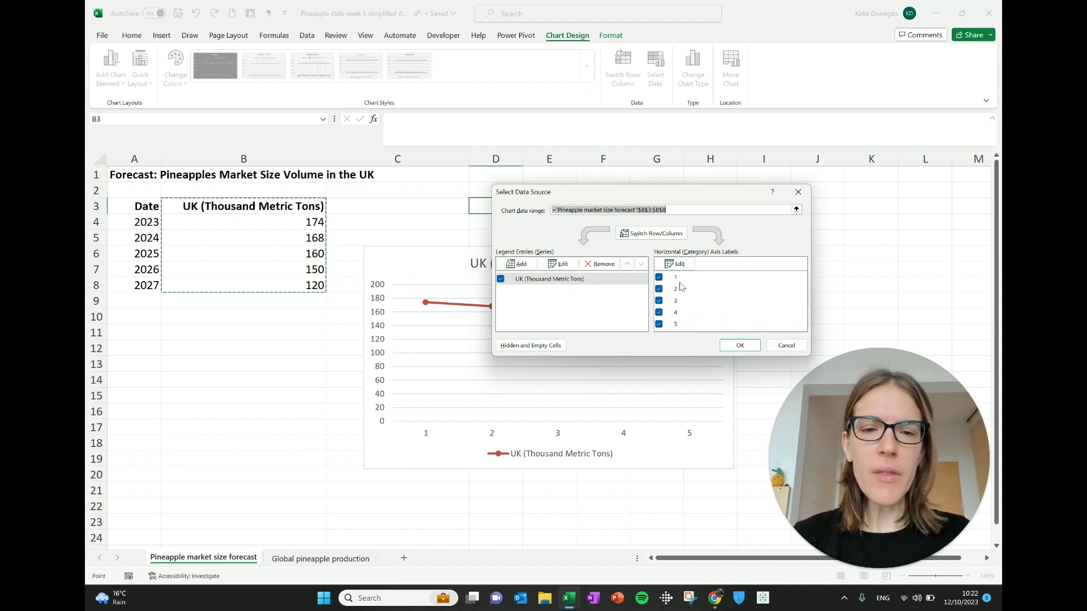
click(678, 264)
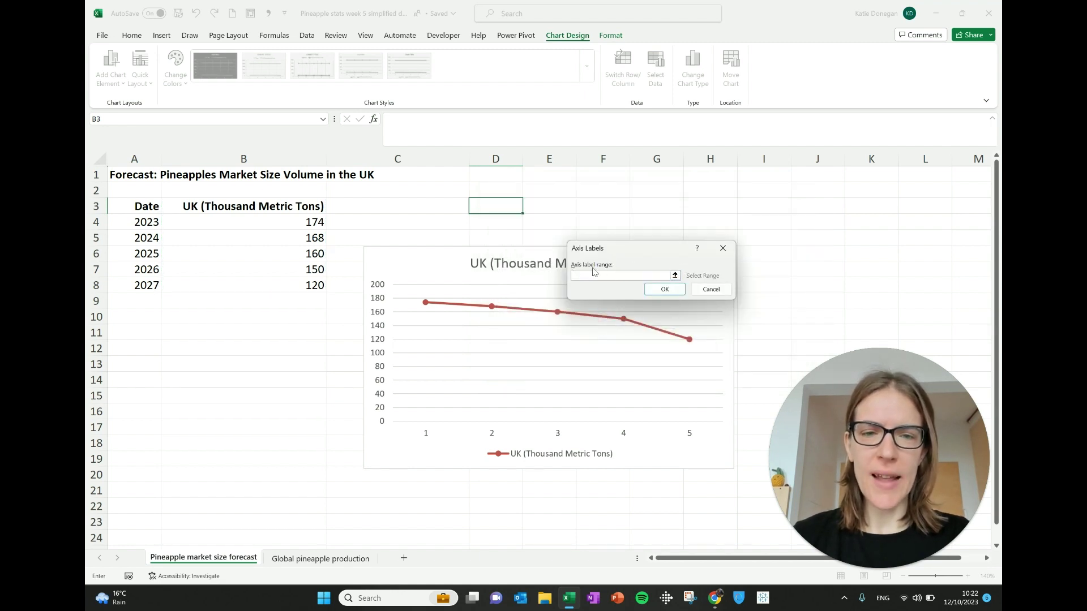
click(140, 221)
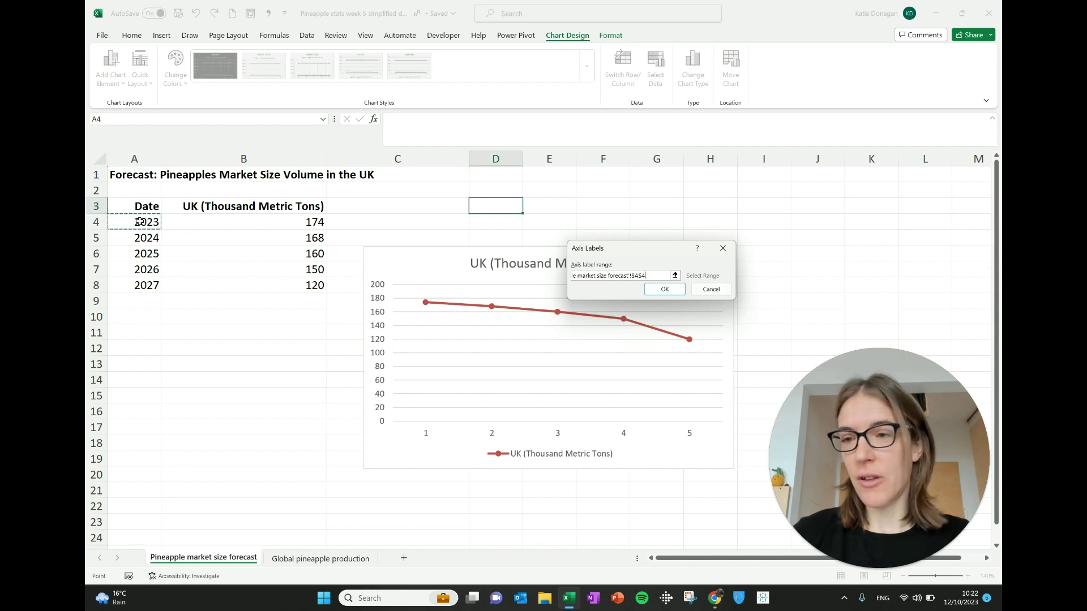
drag(140, 221, 143, 280)
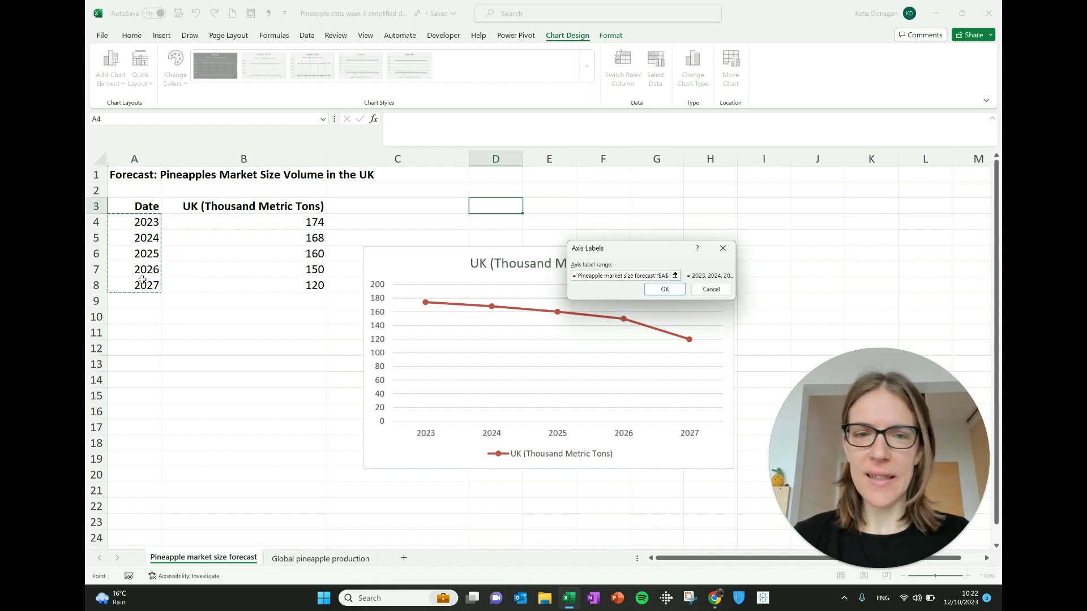
click(664, 290)
click(745, 346)
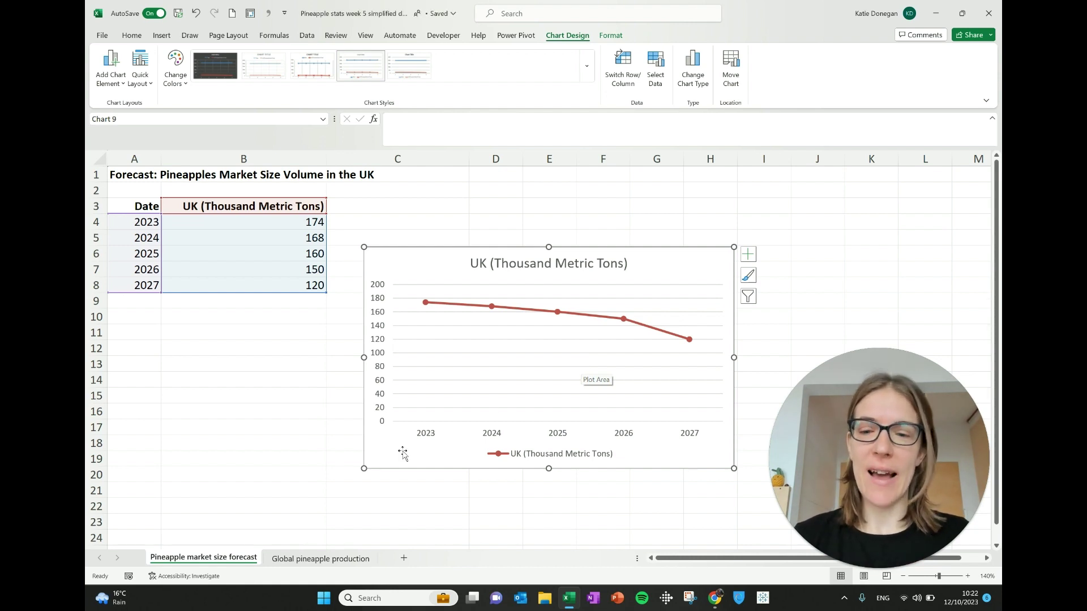
click(318, 559)
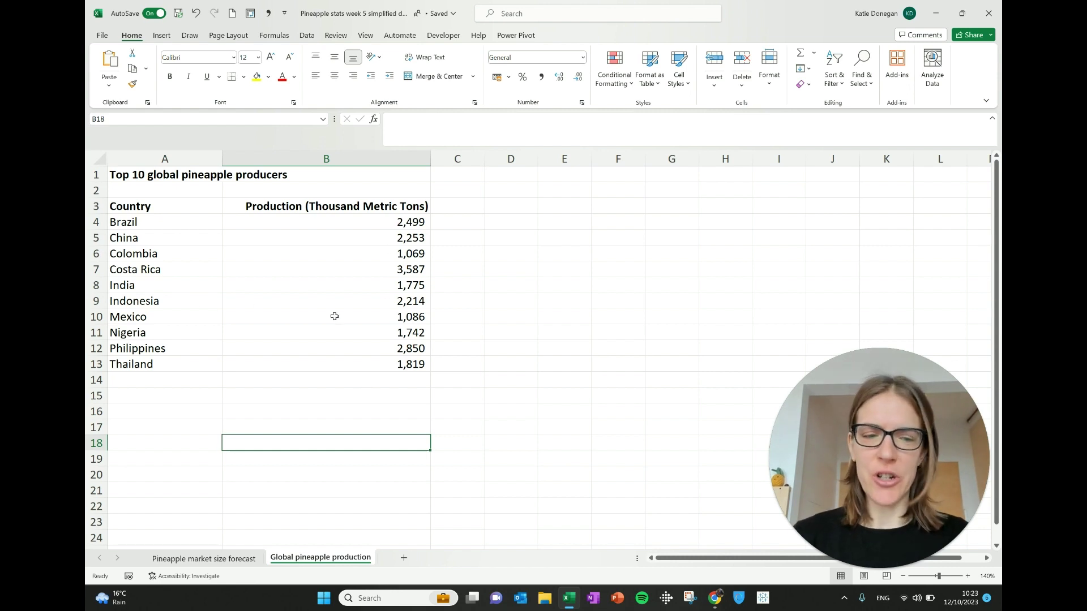
Insert a 2-D Clustered Column chart from the producers table A3:B13.
drag(170, 206, 335, 361)
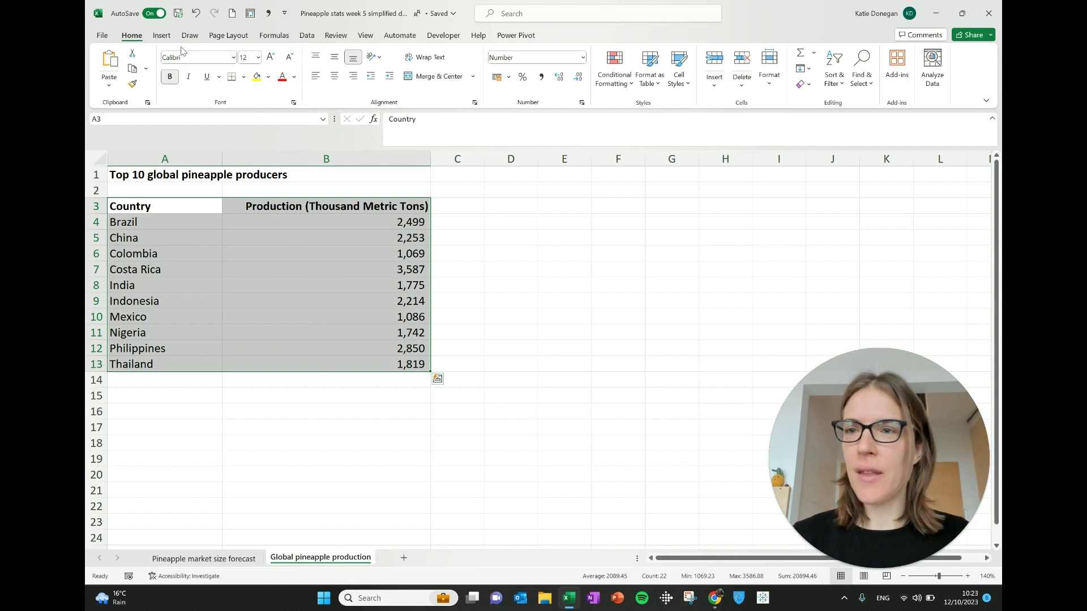
click(162, 36)
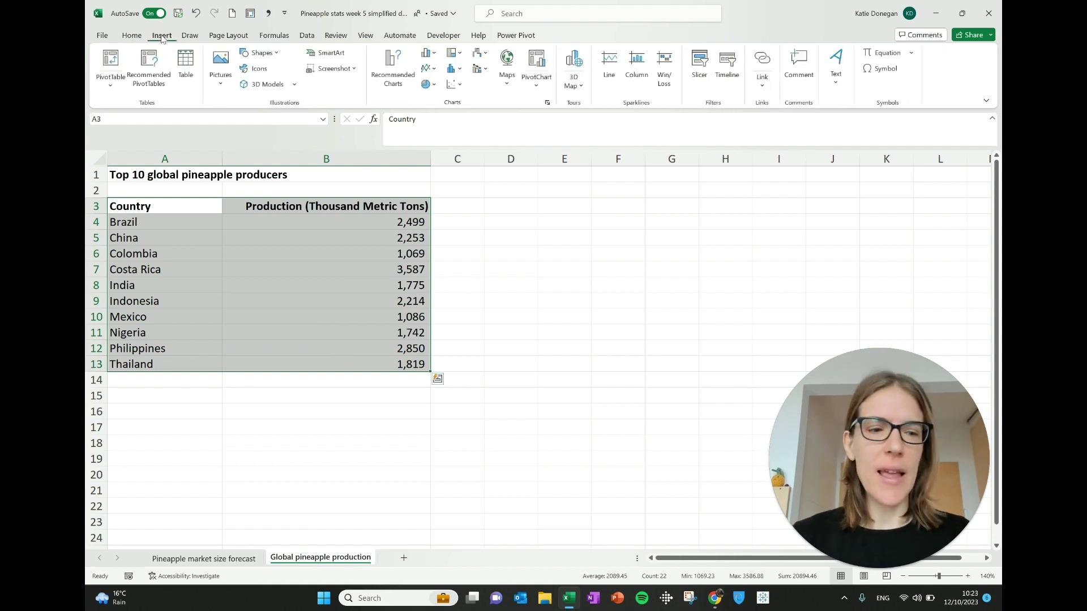
click(432, 54)
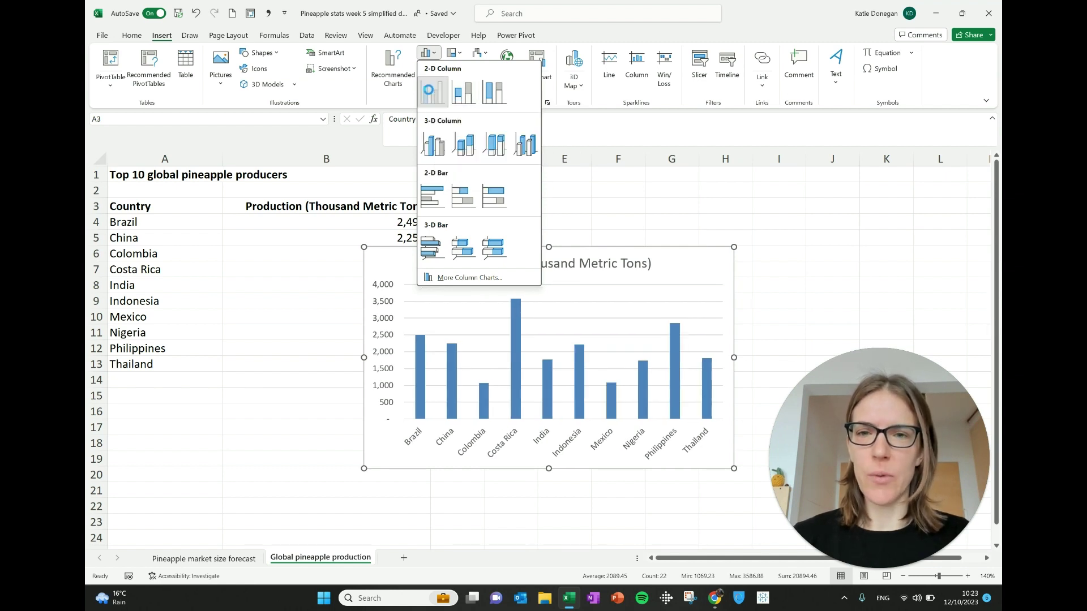
click(432, 92)
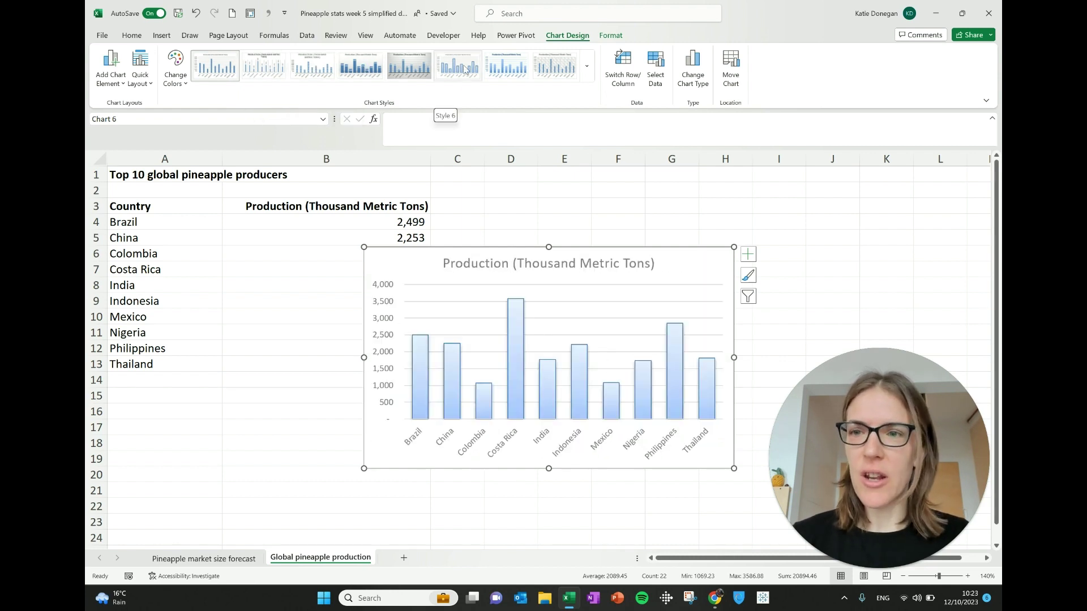
click(180, 79)
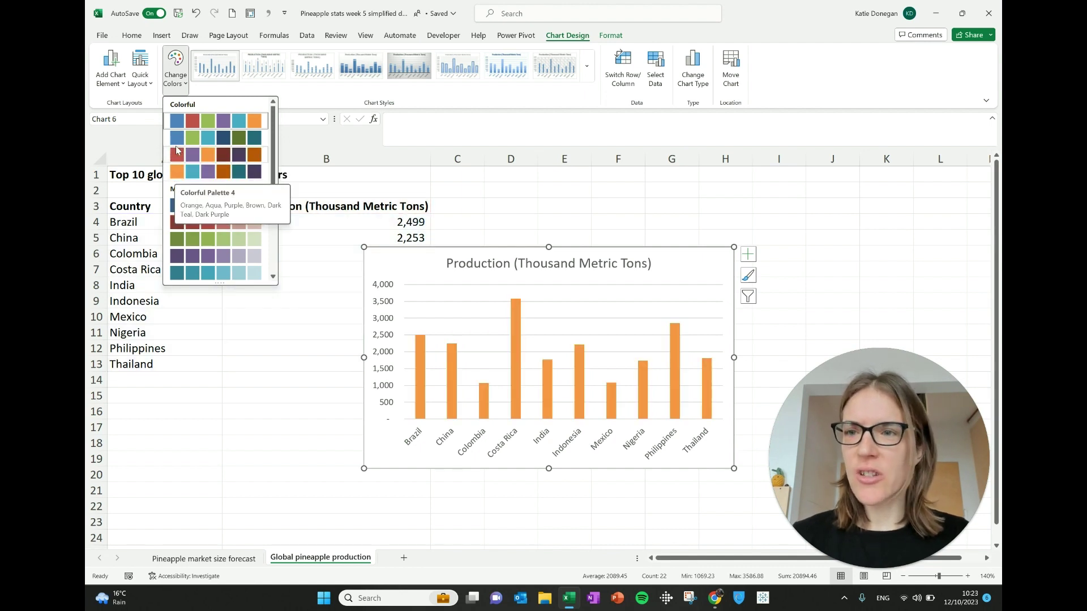
click(173, 85)
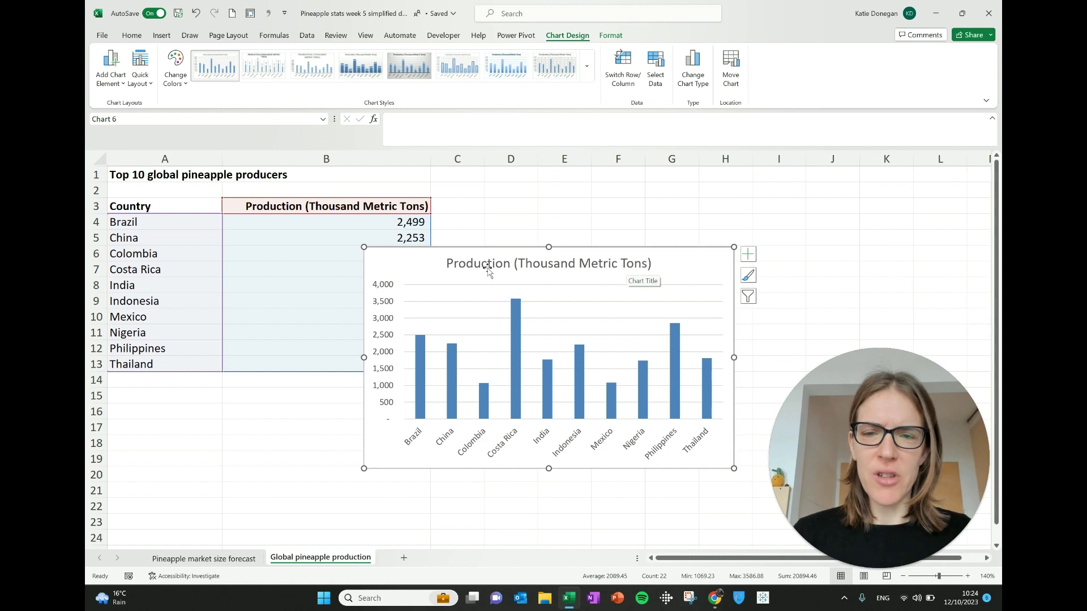
Replace the column chart's title text with 'Top 10 global pineapple producers'.
click(531, 266)
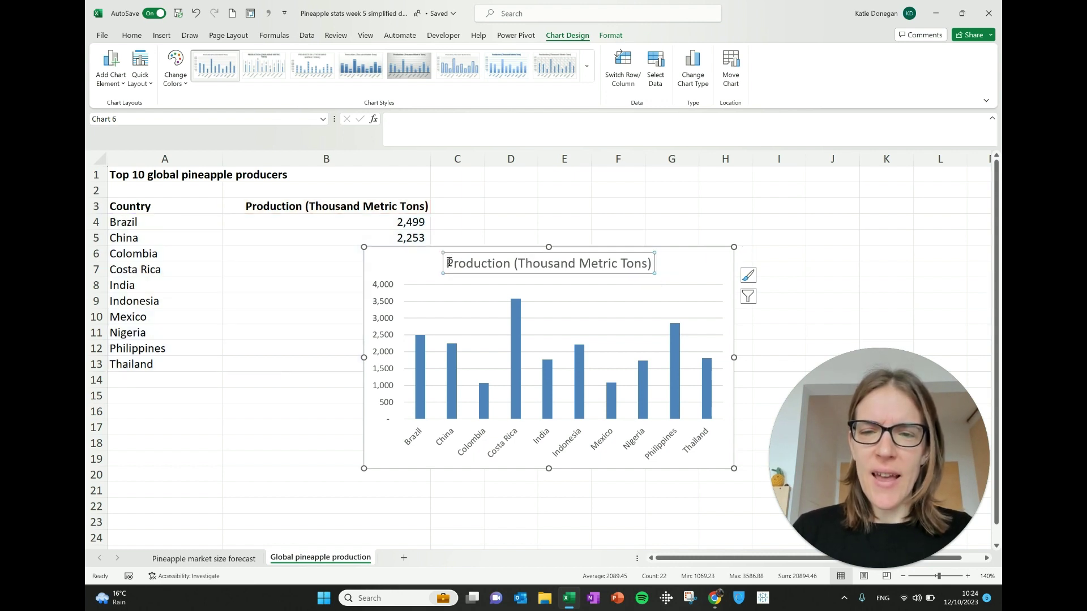
drag(449, 262, 651, 264)
text(T)
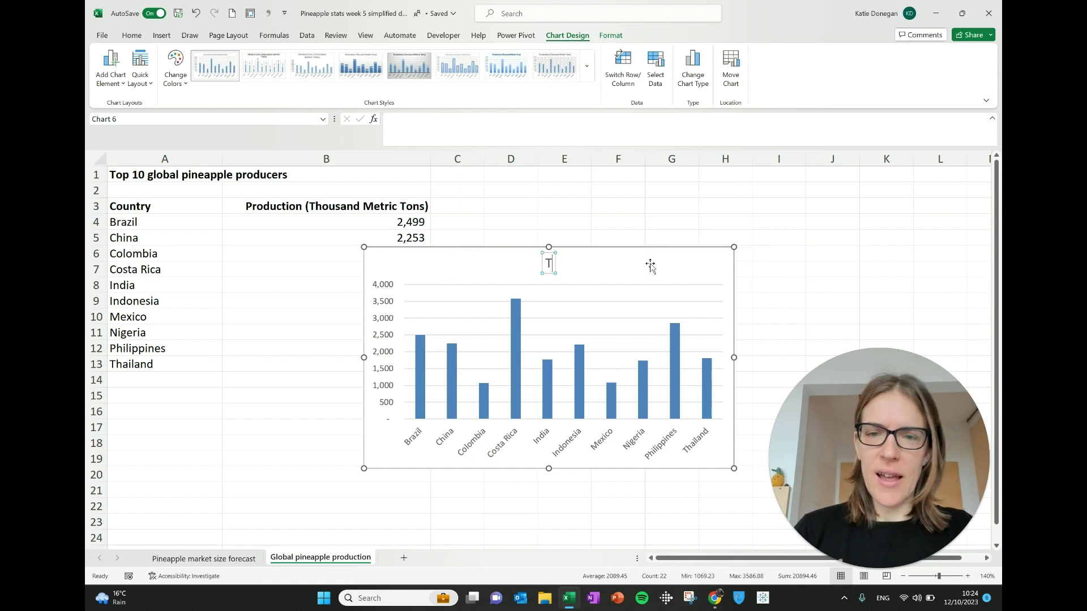
text(op 10 global pineapple producers)
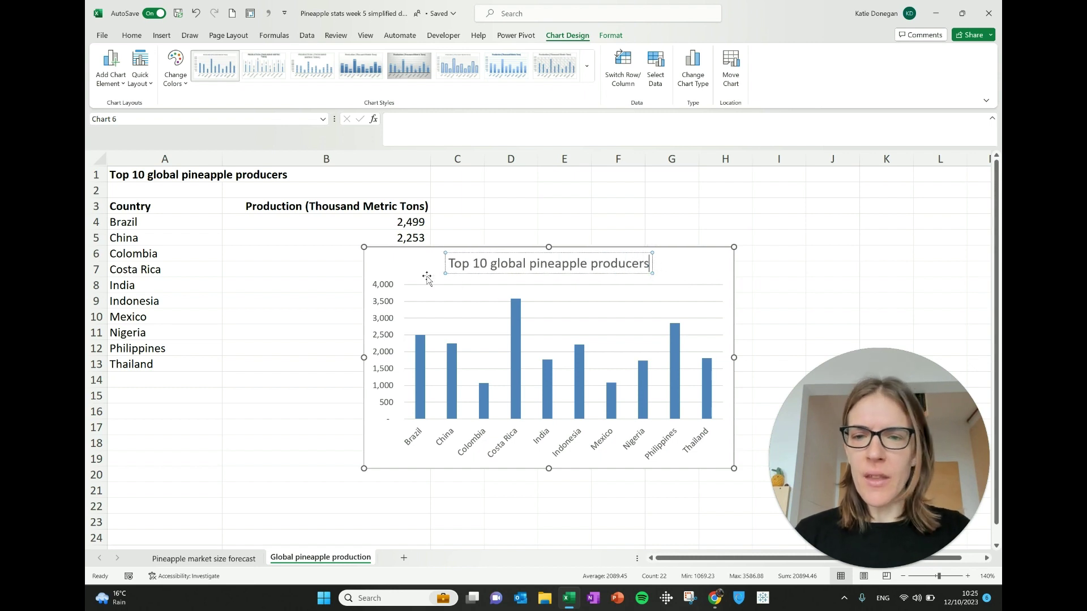
click(406, 262)
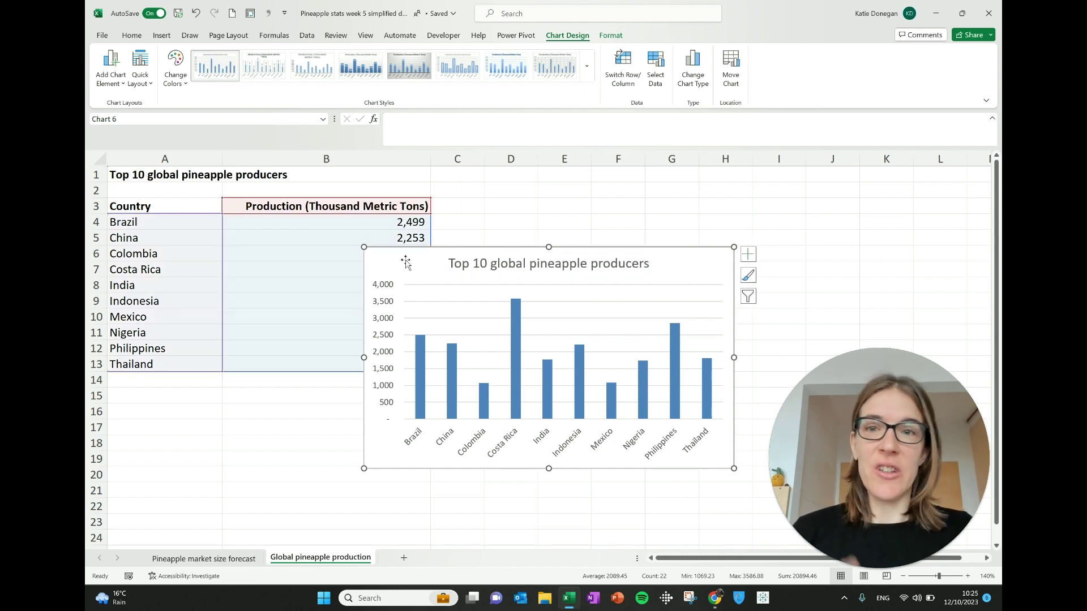
click(131, 36)
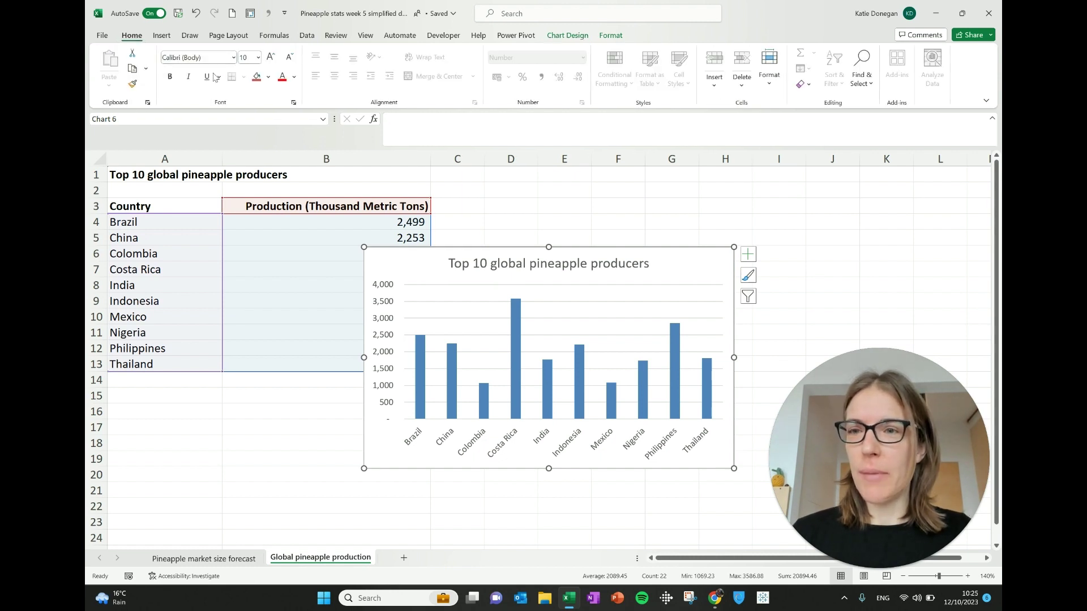
click(201, 55)
text(Poppins)
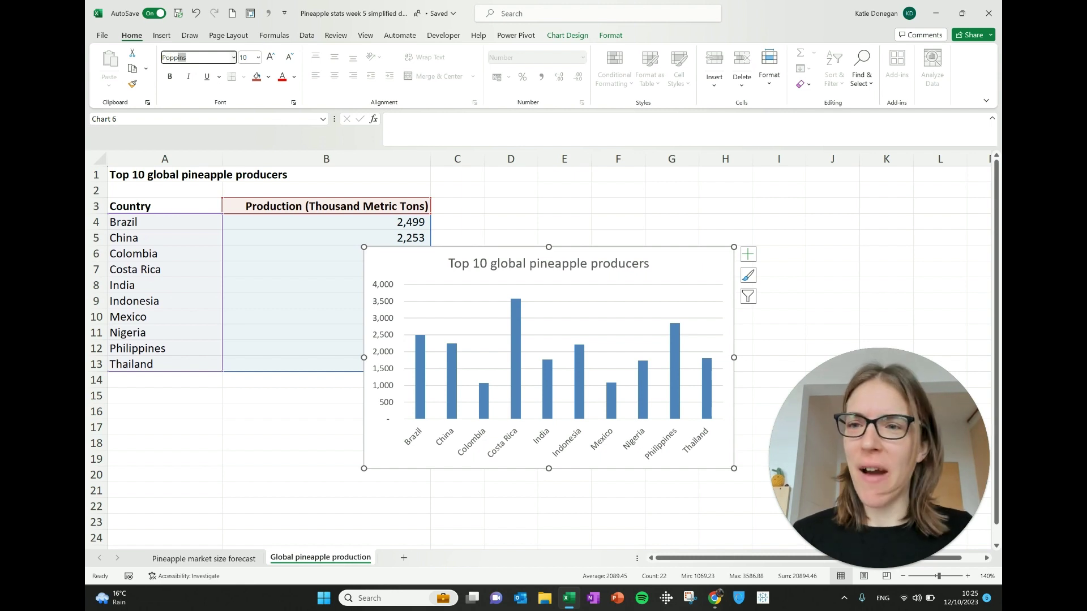
key(Return)
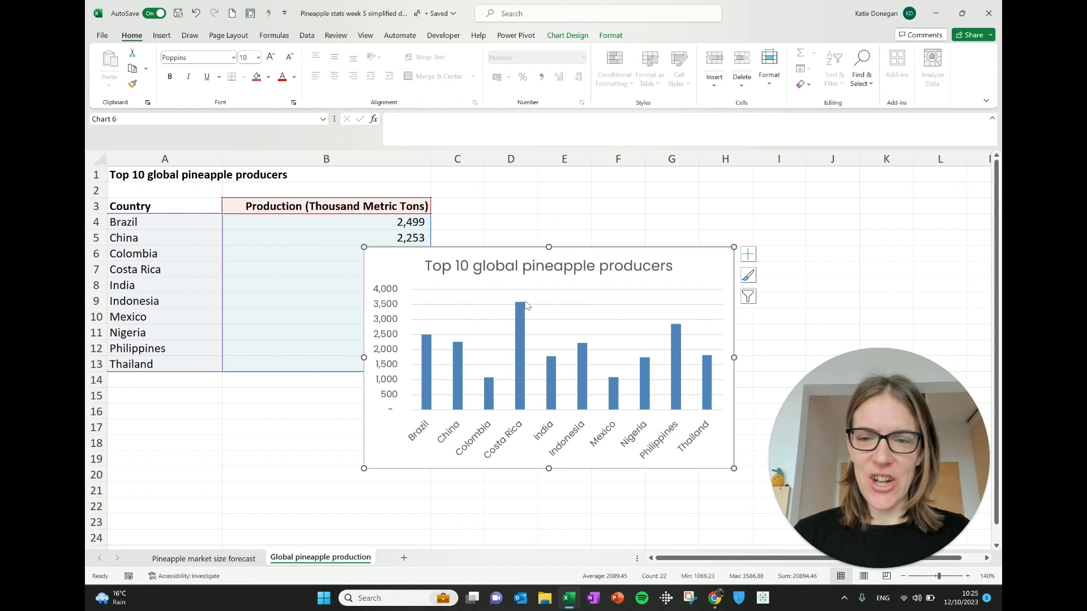
mouse_move(456, 383)
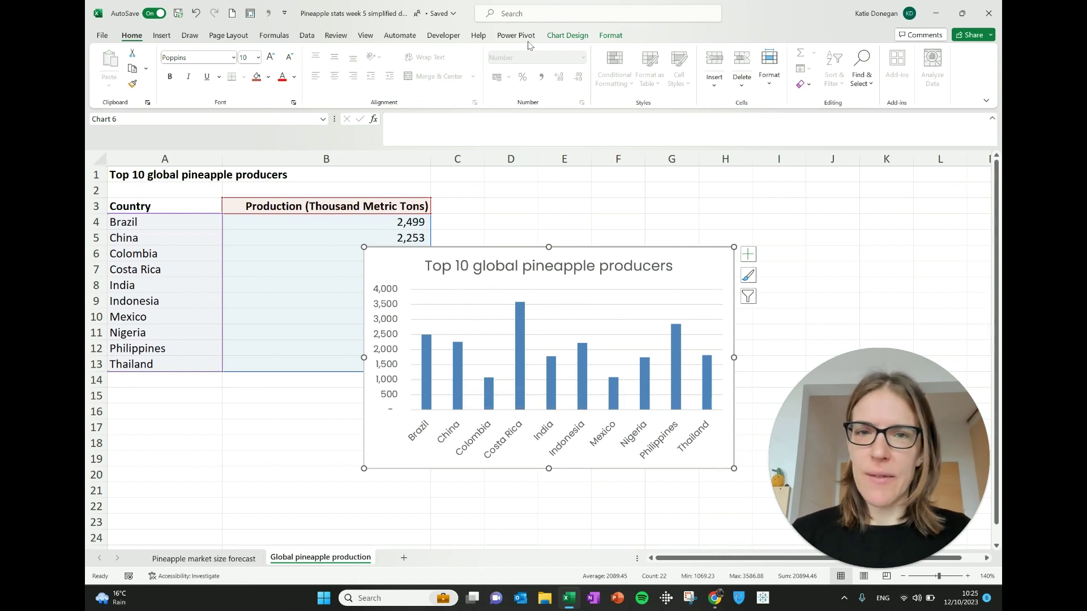
Add a Primary Horizontal axis title reading 'Country' to the column chart.
click(568, 35)
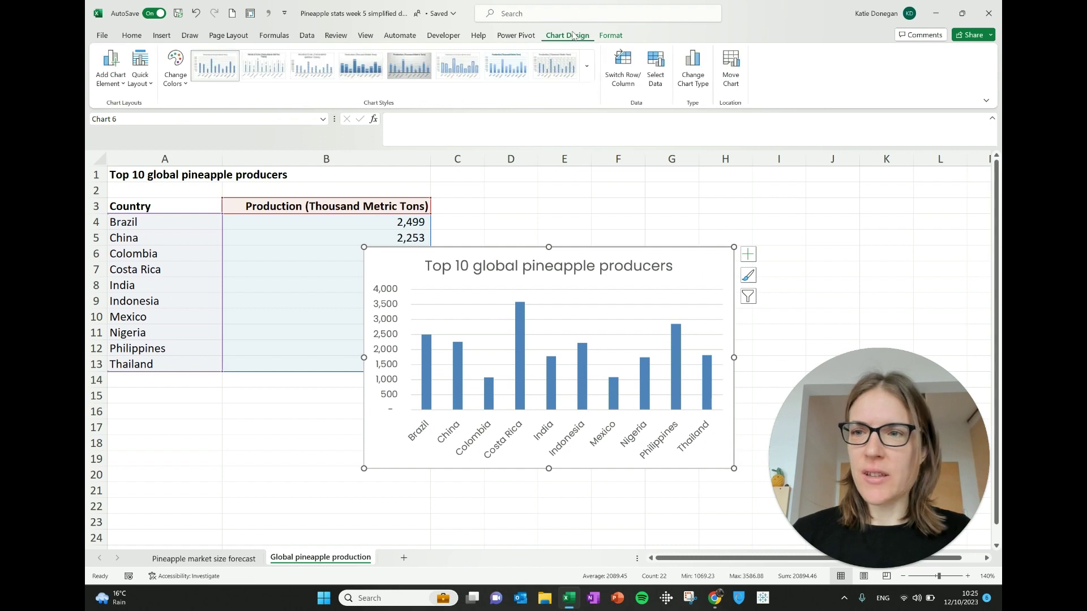
click(114, 73)
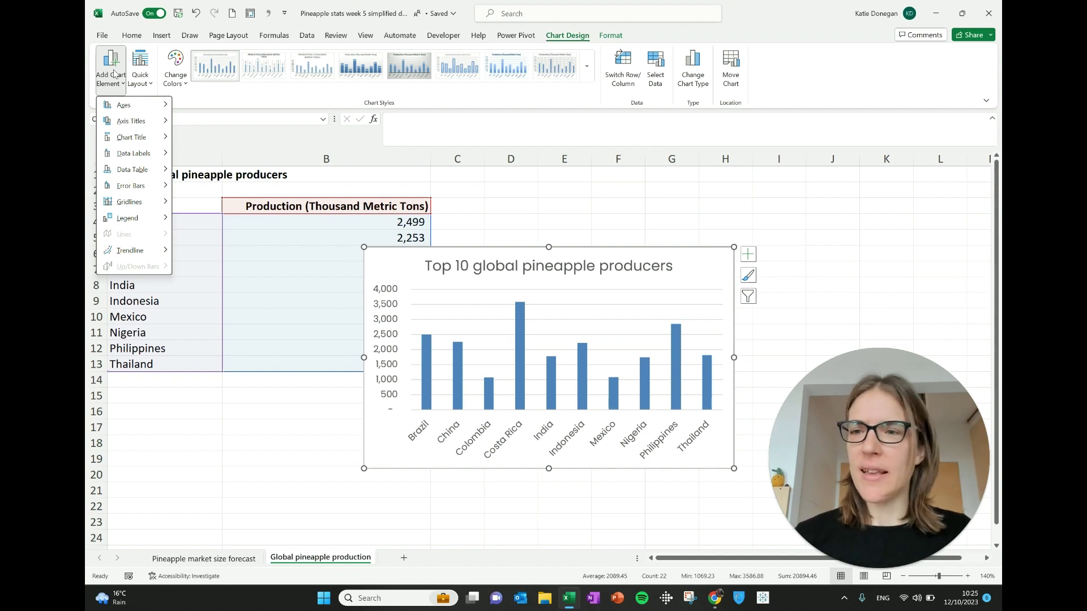
mouse_move(140, 123)
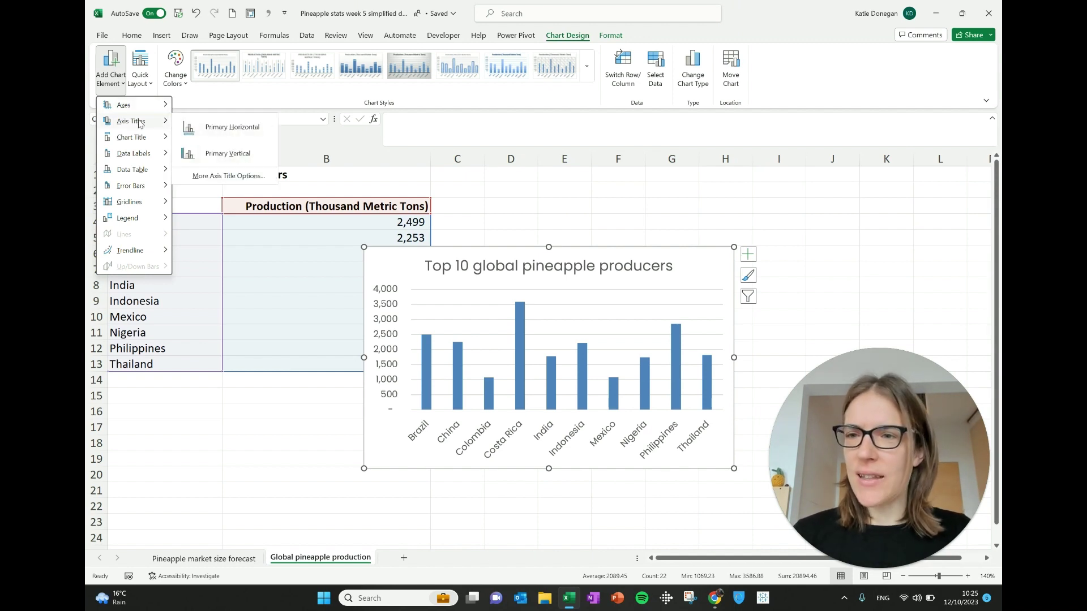
click(218, 130)
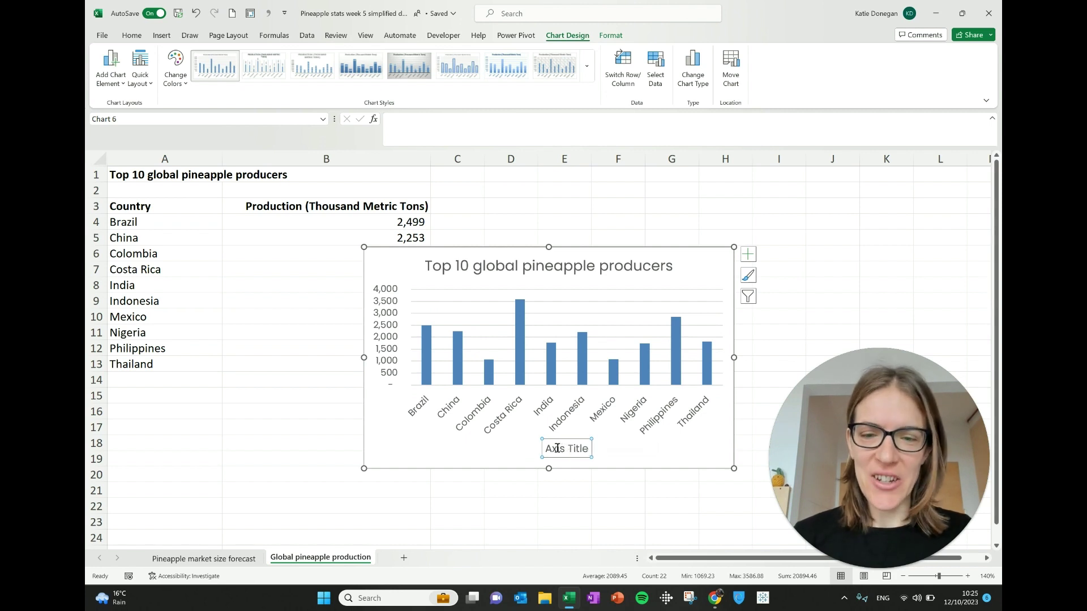
double_click(560, 449)
triple_click(574, 455)
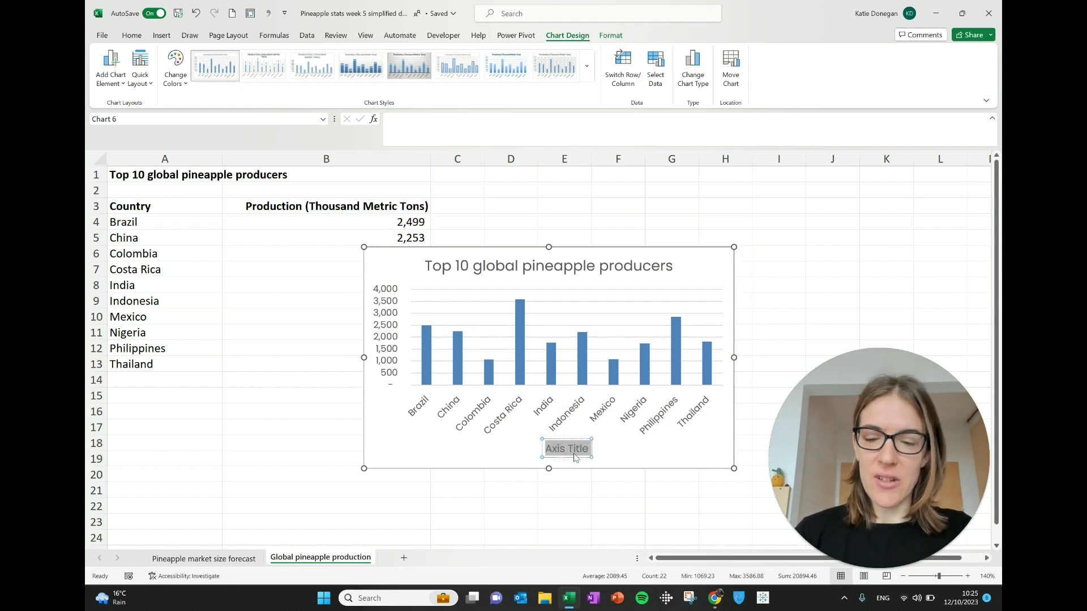
text(Country)
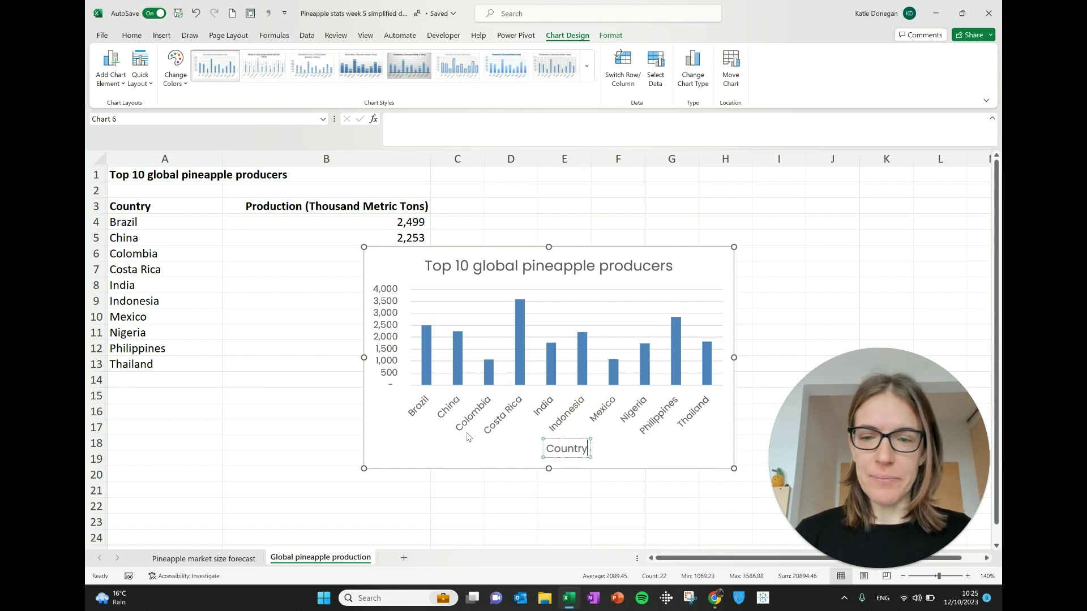
click(396, 442)
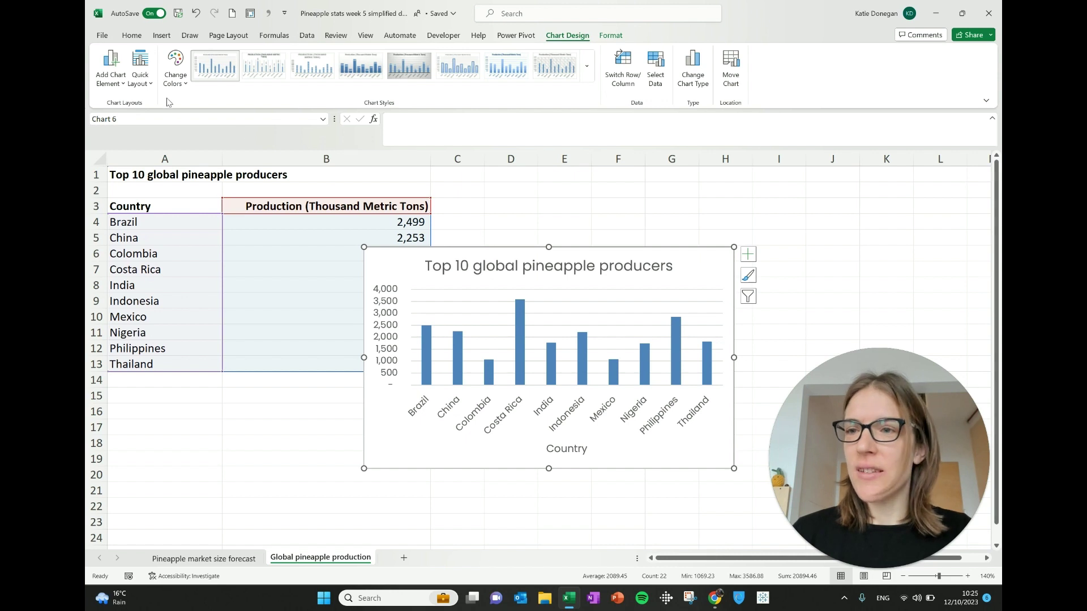
click(110, 77)
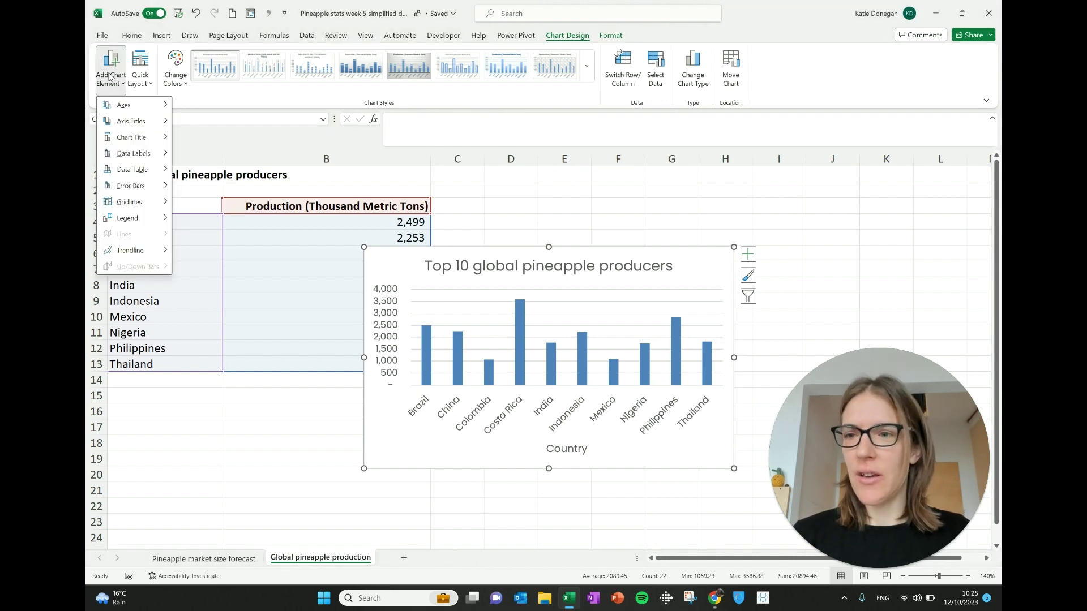
mouse_move(154, 159)
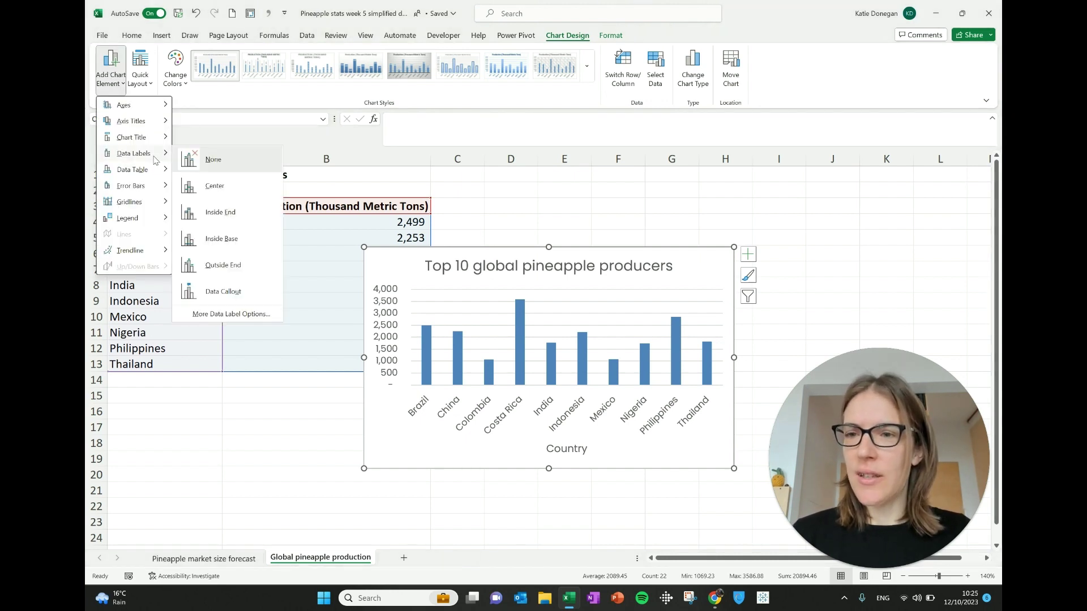
Add Outside End data labels showing each bar's production value.
click(227, 266)
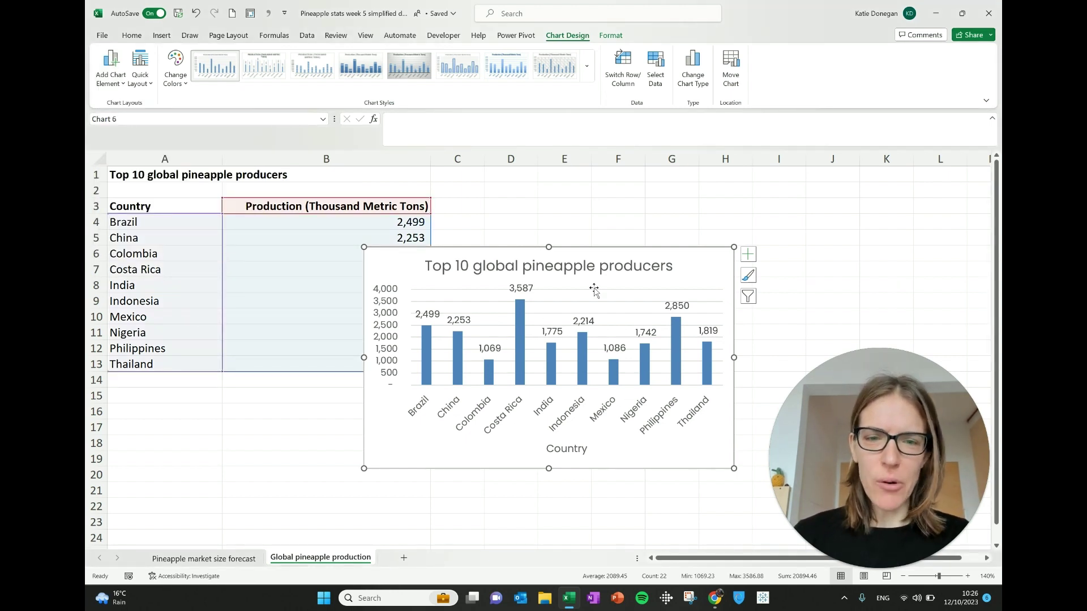
Delete the column chart's vertical value axis.
click(384, 310)
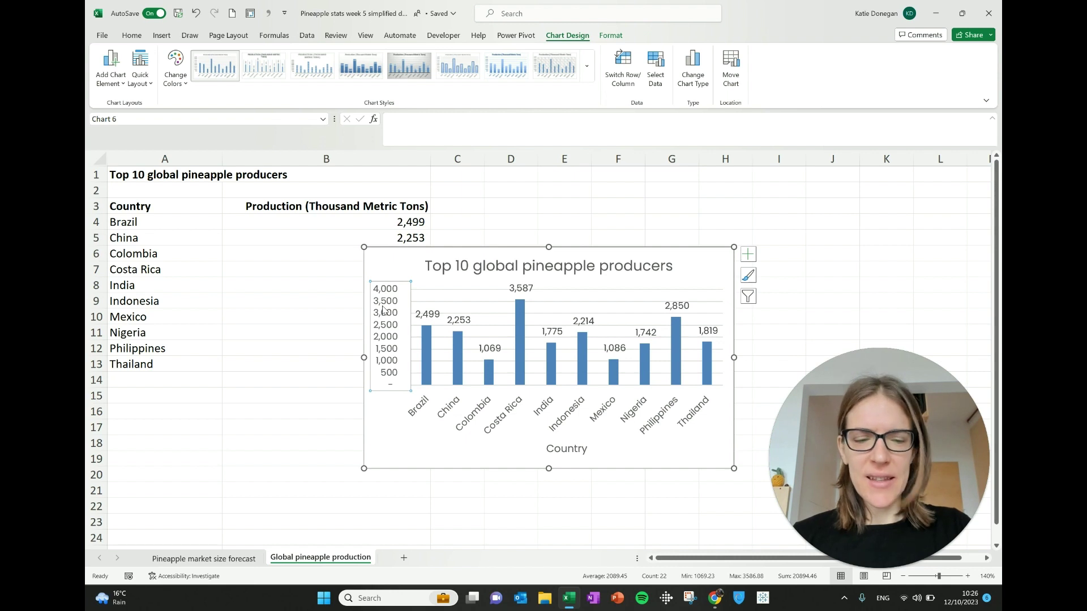
key(Escape)
click(390, 350)
key(Delete)
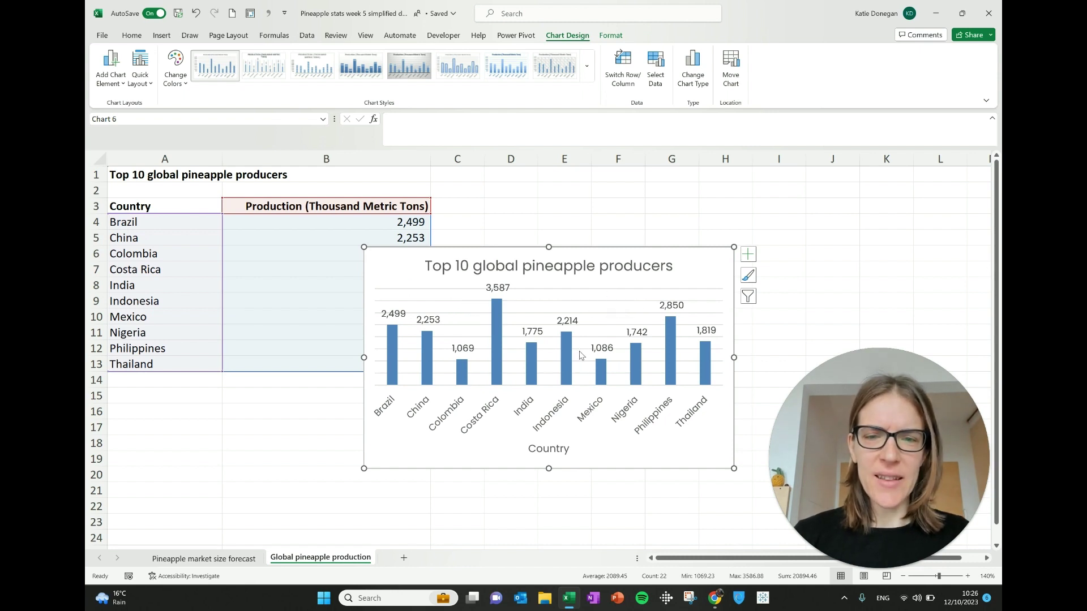
Delete the horizontal gridlines and enlarge the chart down and to the left.
click(535, 307)
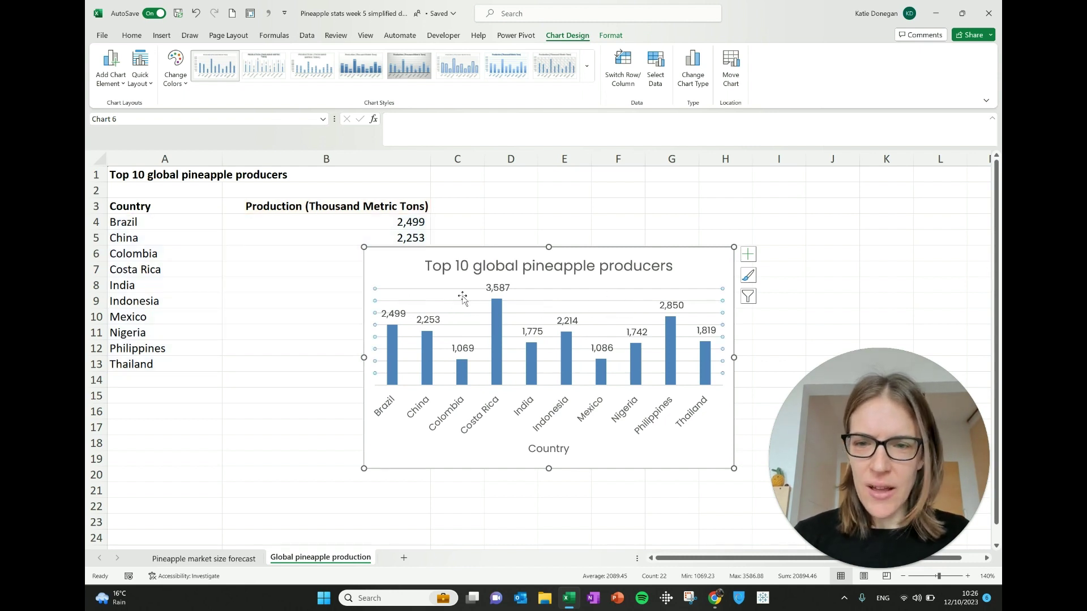
click(391, 266)
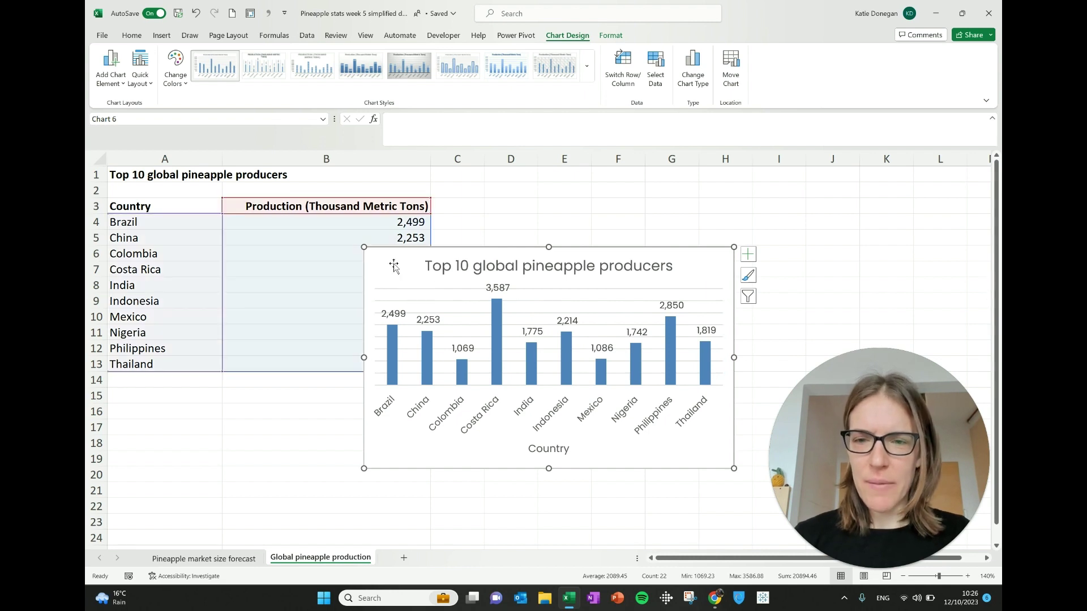
click(494, 265)
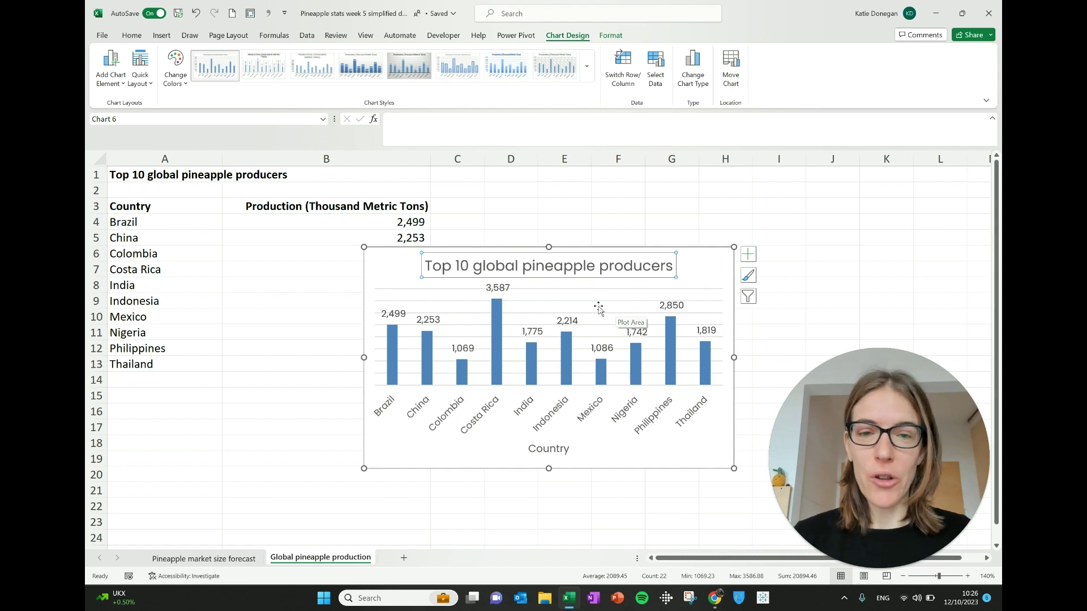
click(604, 306)
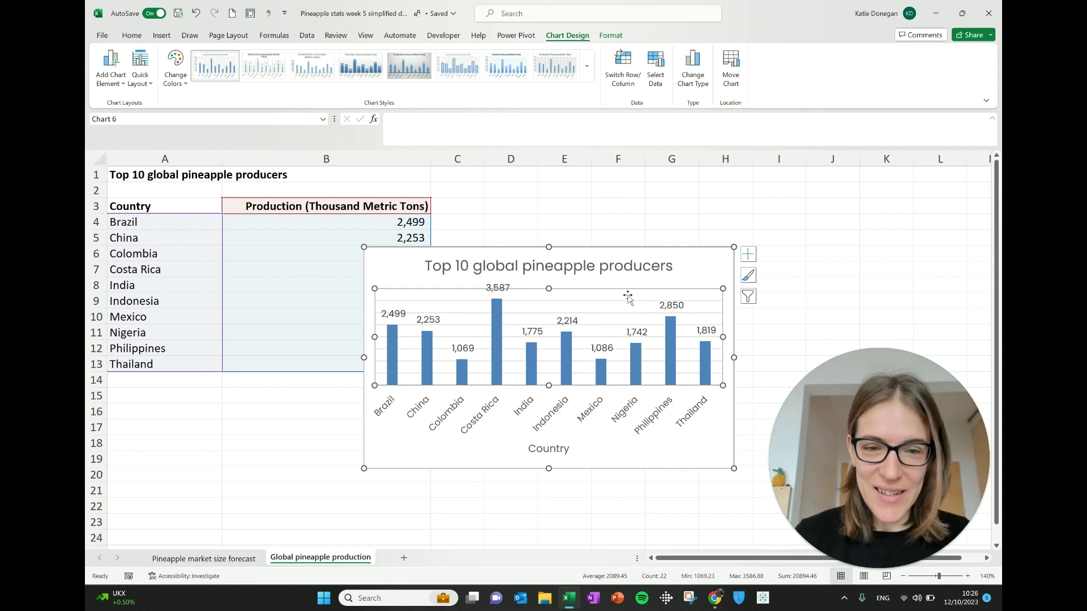
click(601, 312)
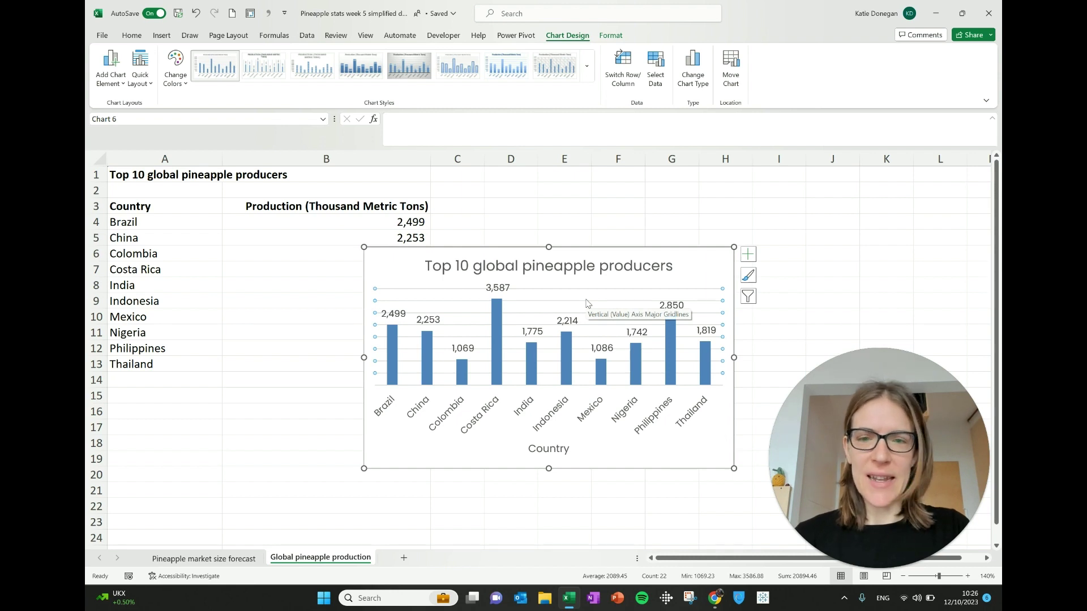
key(Delete)
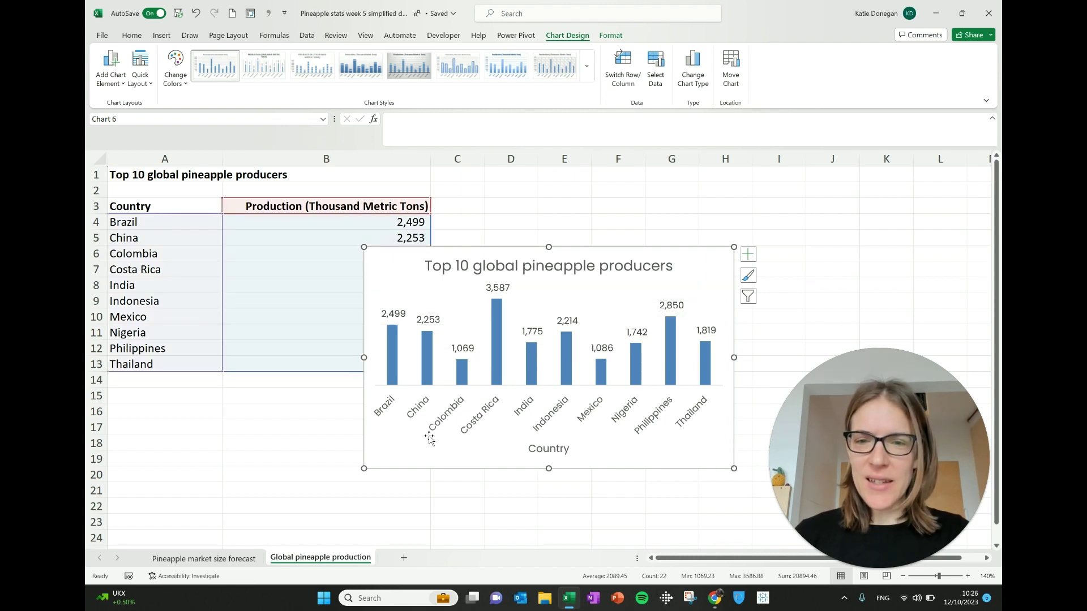
drag(365, 469, 328, 496)
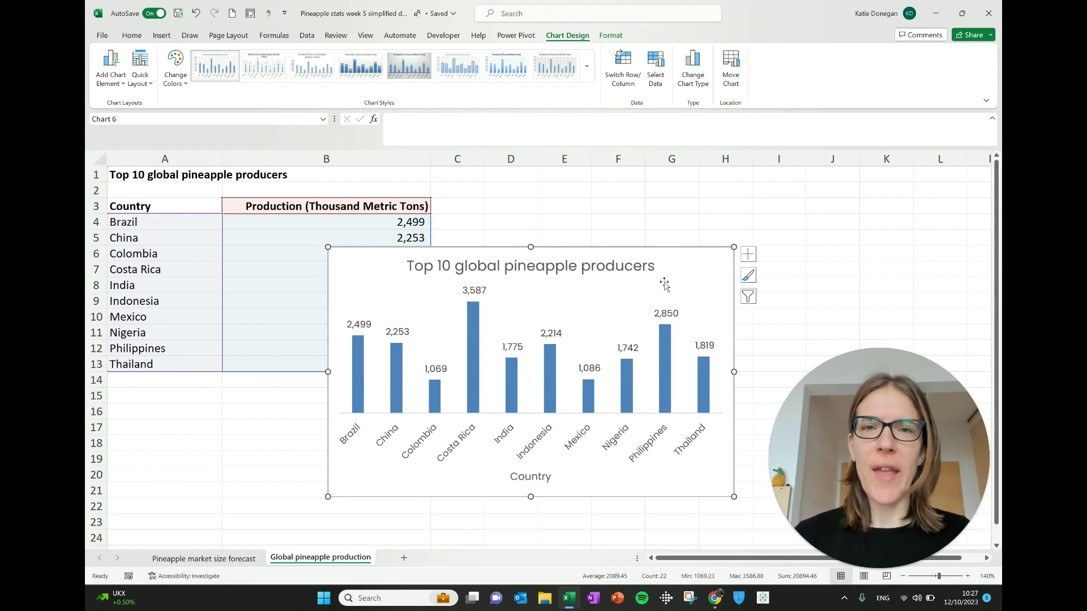
Move the producers chart to a new chart sheet named 'Pineapple bars'.
right_click(703, 274)
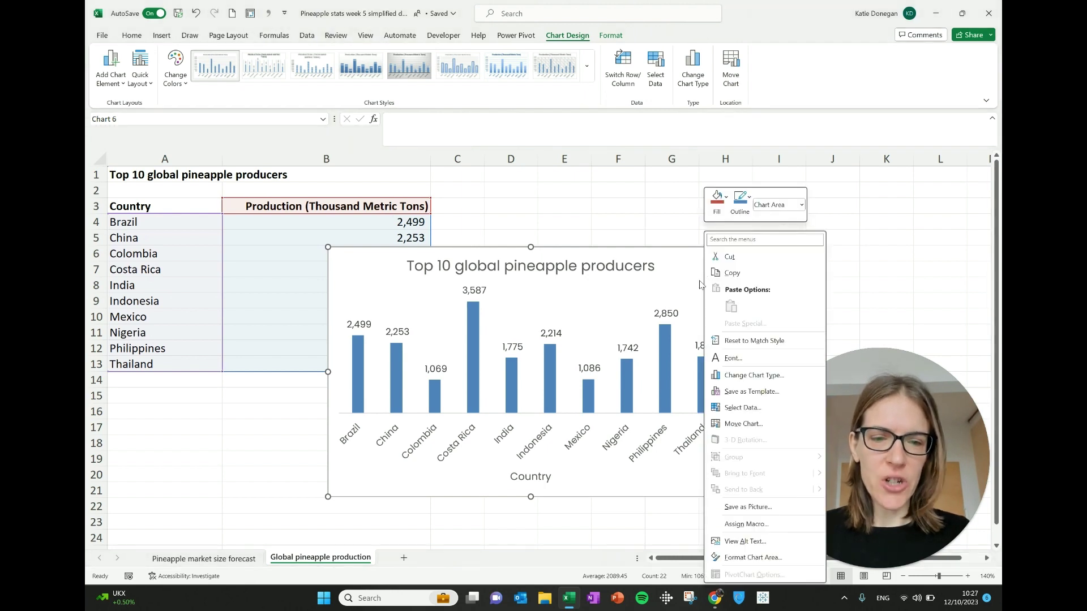
click(762, 425)
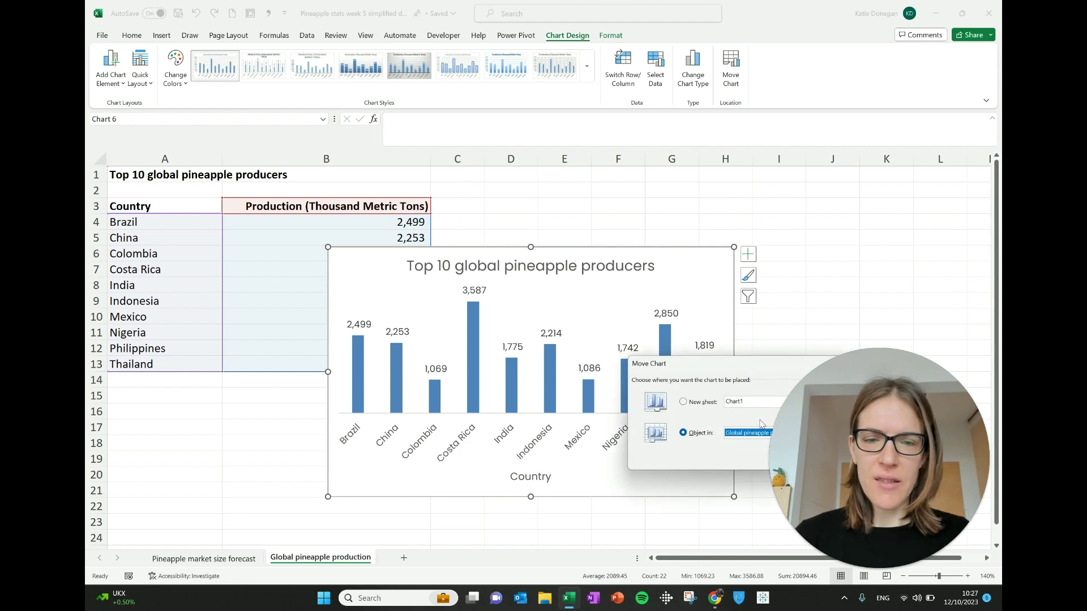
drag(716, 362, 463, 297)
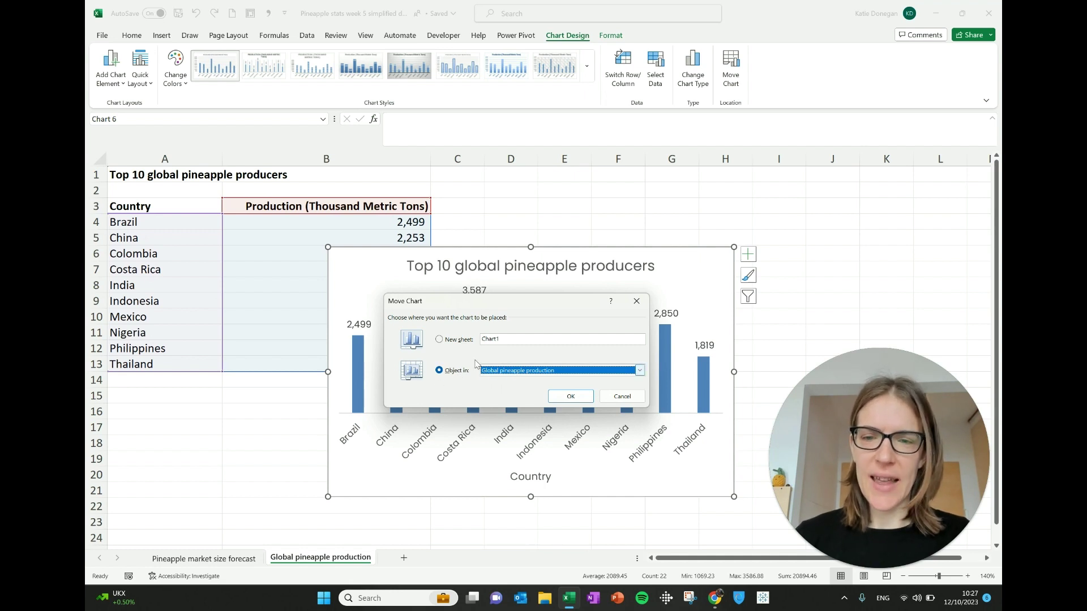
click(447, 342)
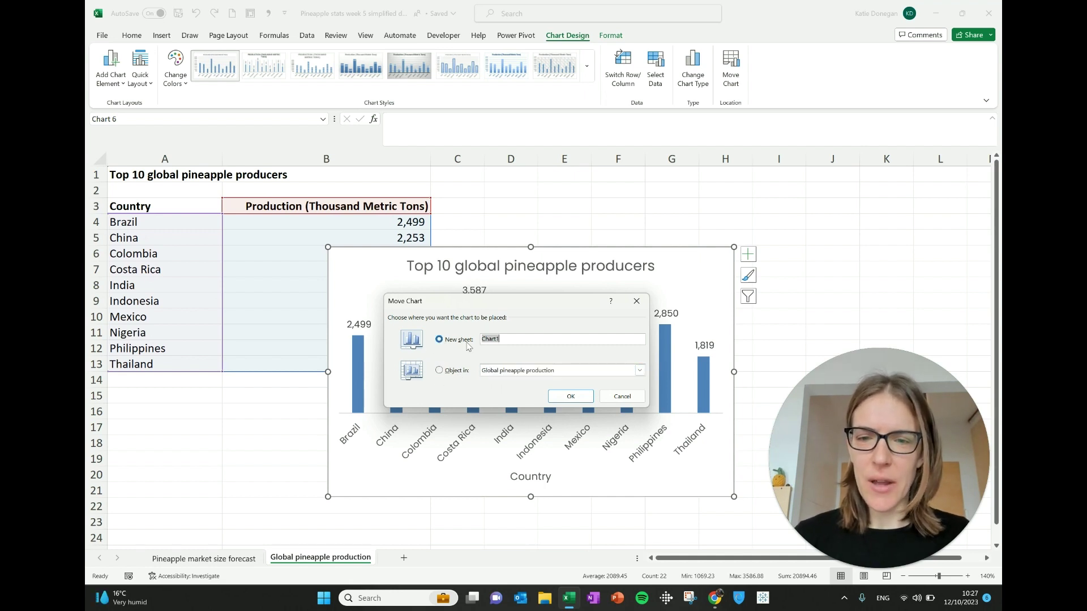
text(Pine)
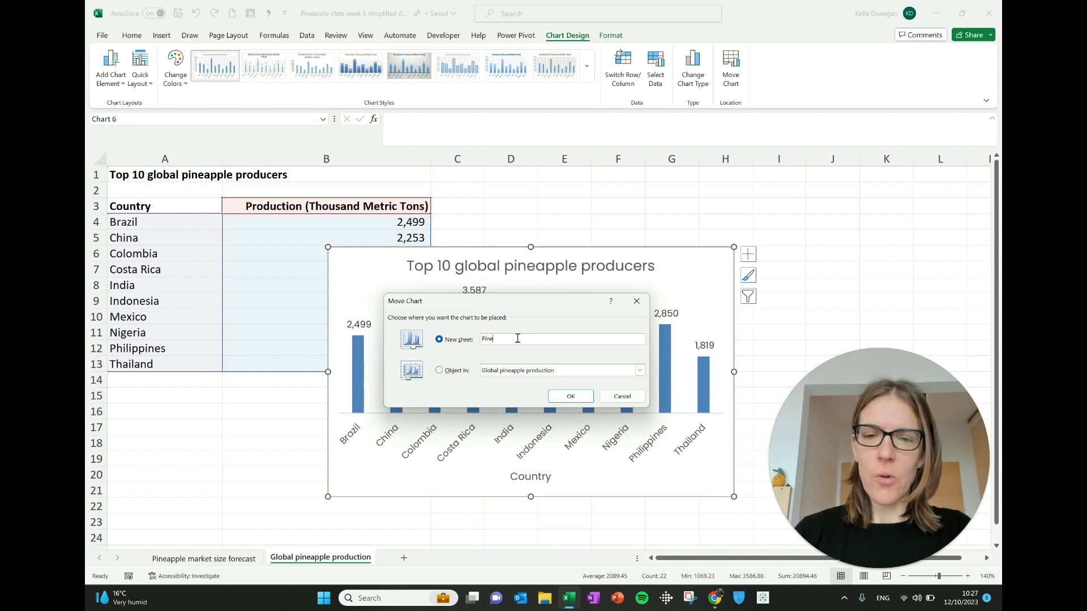
text(apple bar)
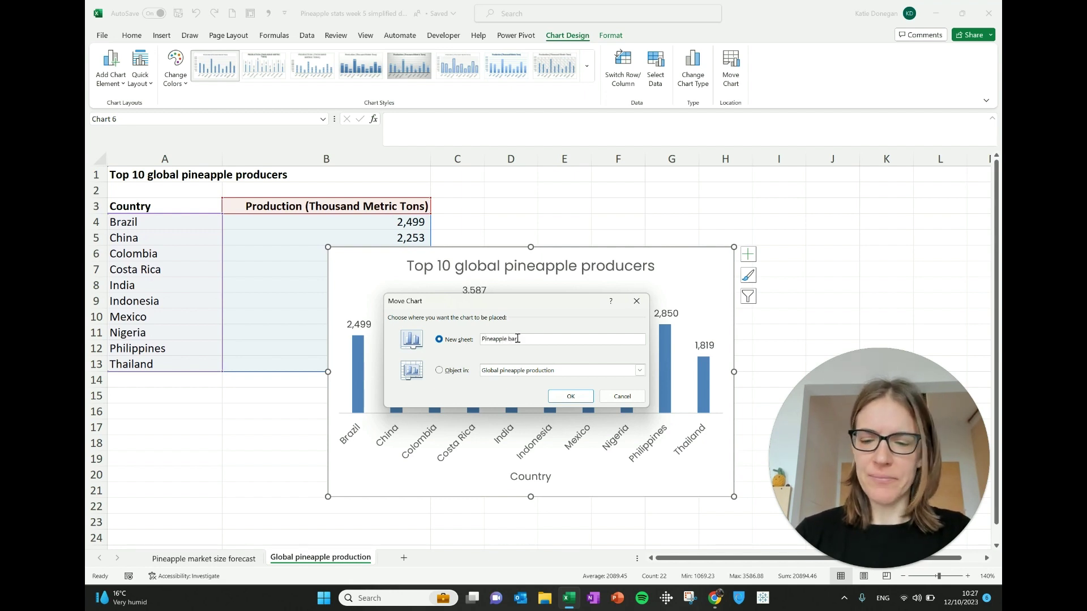
text(s)
click(571, 396)
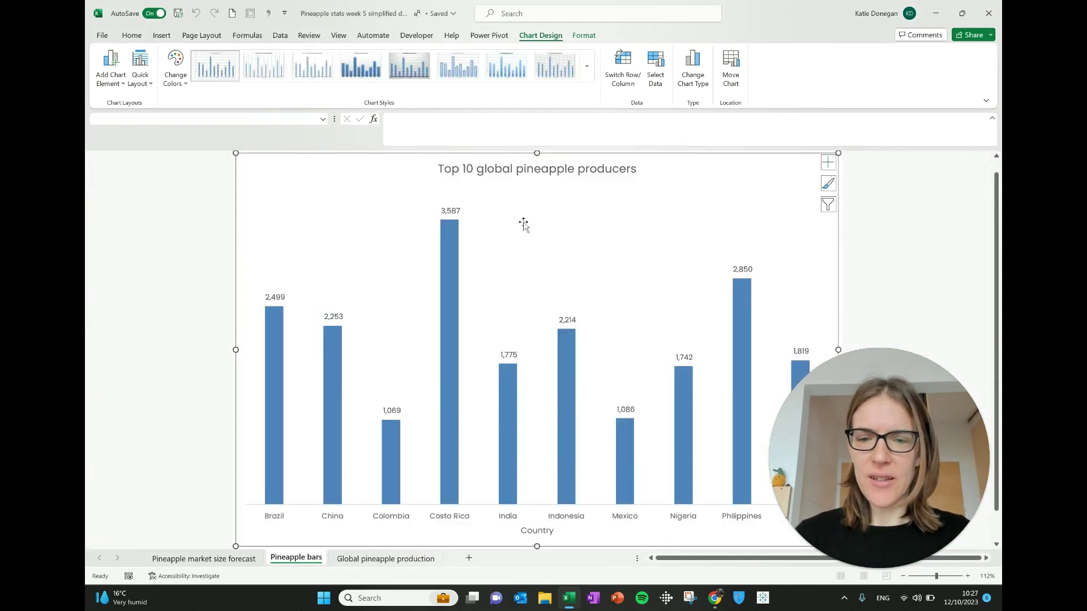
click(362, 560)
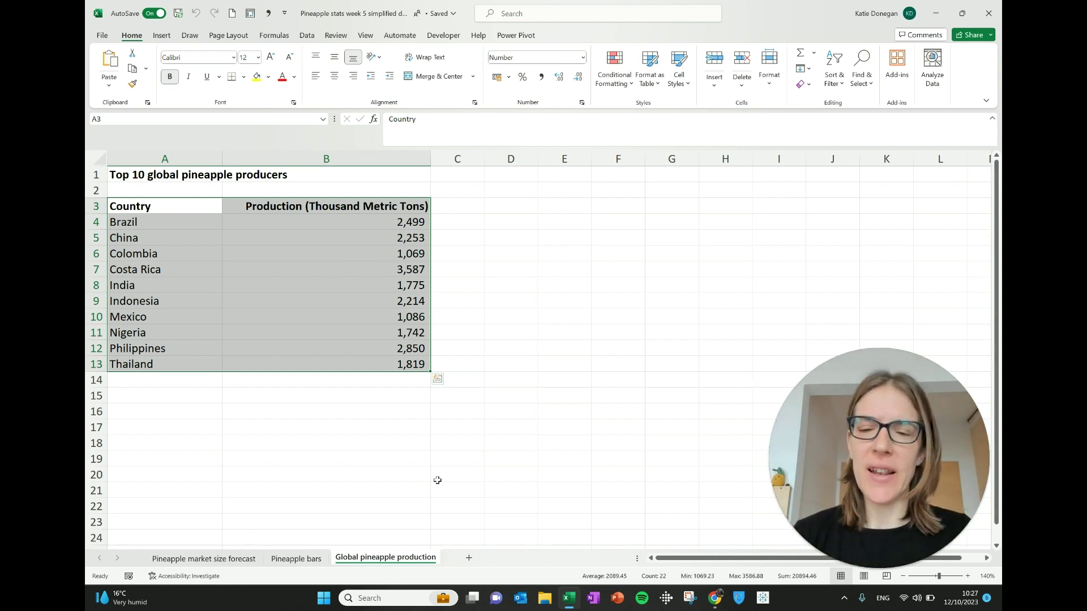
click(311, 559)
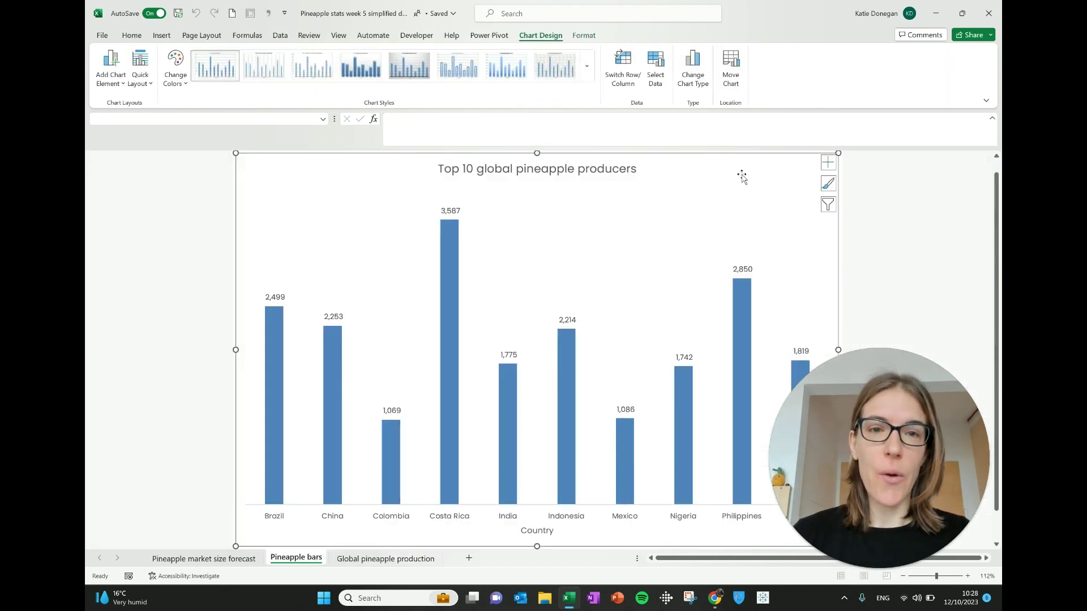
Change the Top 10 producers chart from clustered column to the Pie > Doughnut type.
click(693, 75)
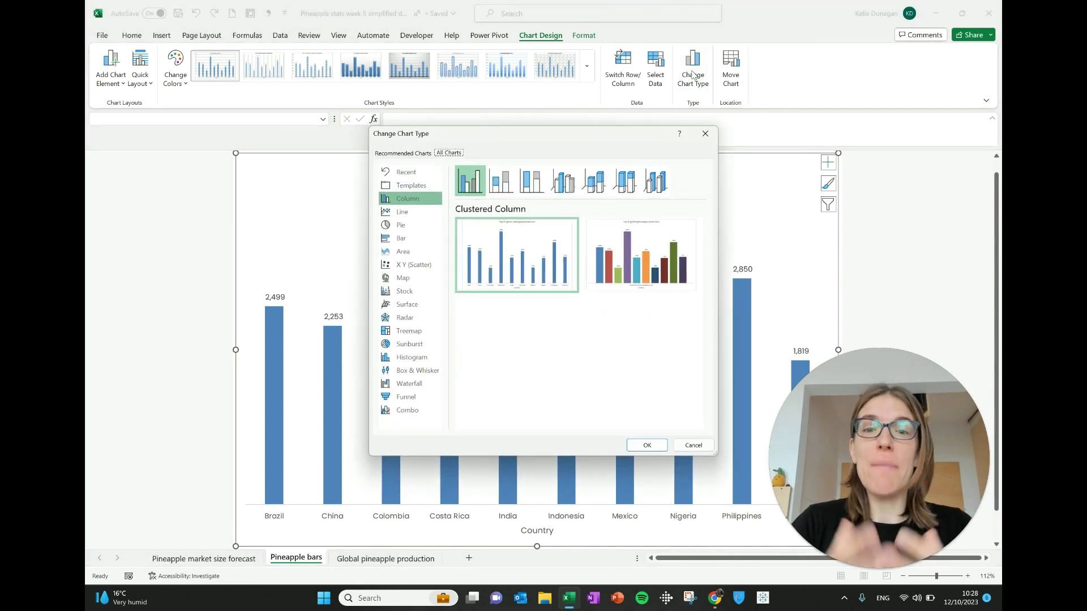
click(402, 226)
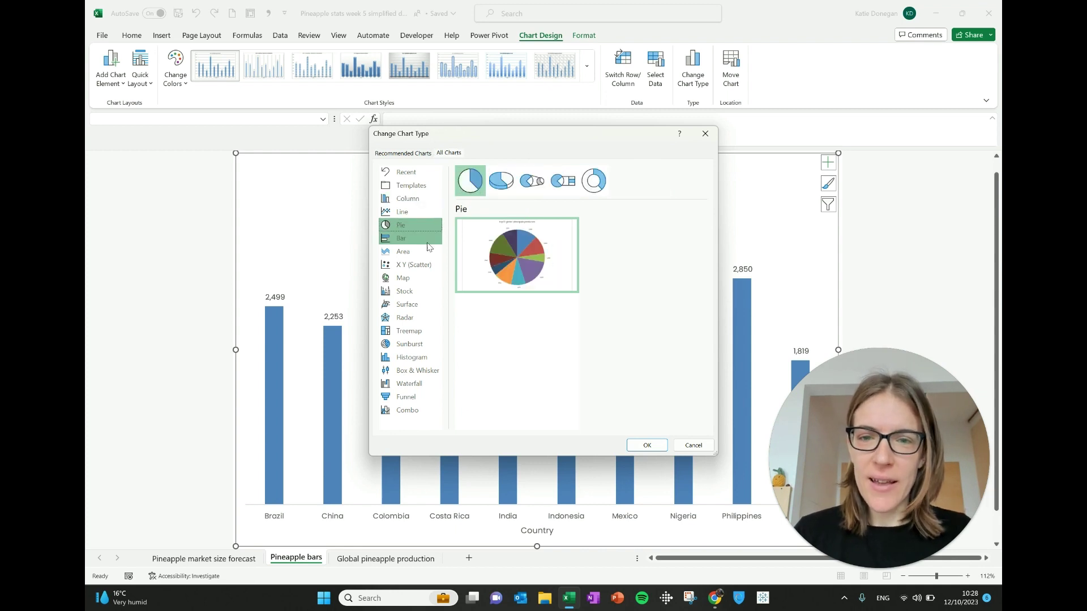
click(502, 183)
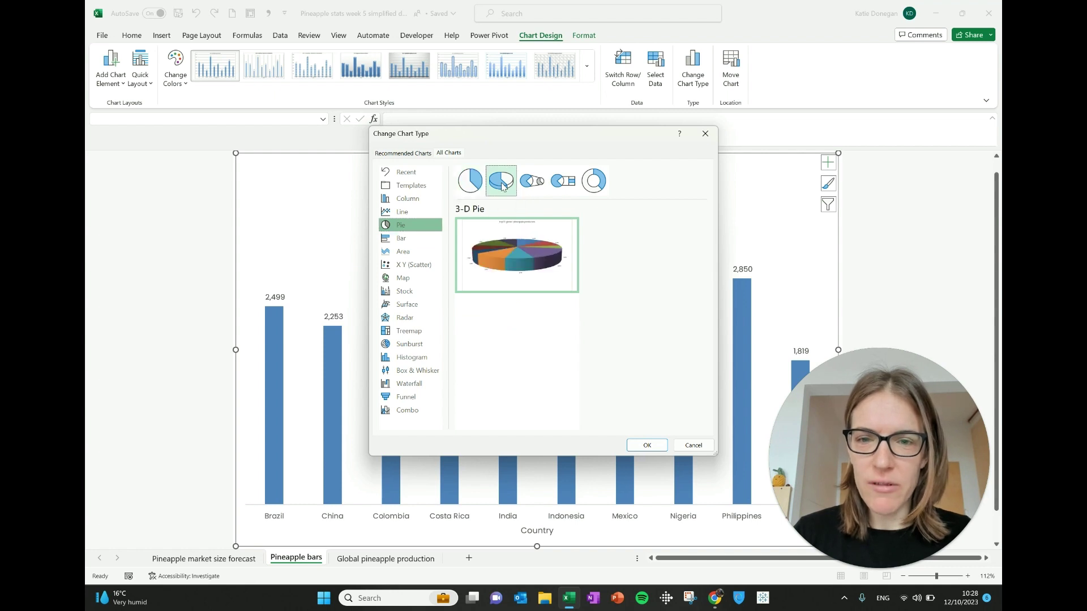
click(532, 181)
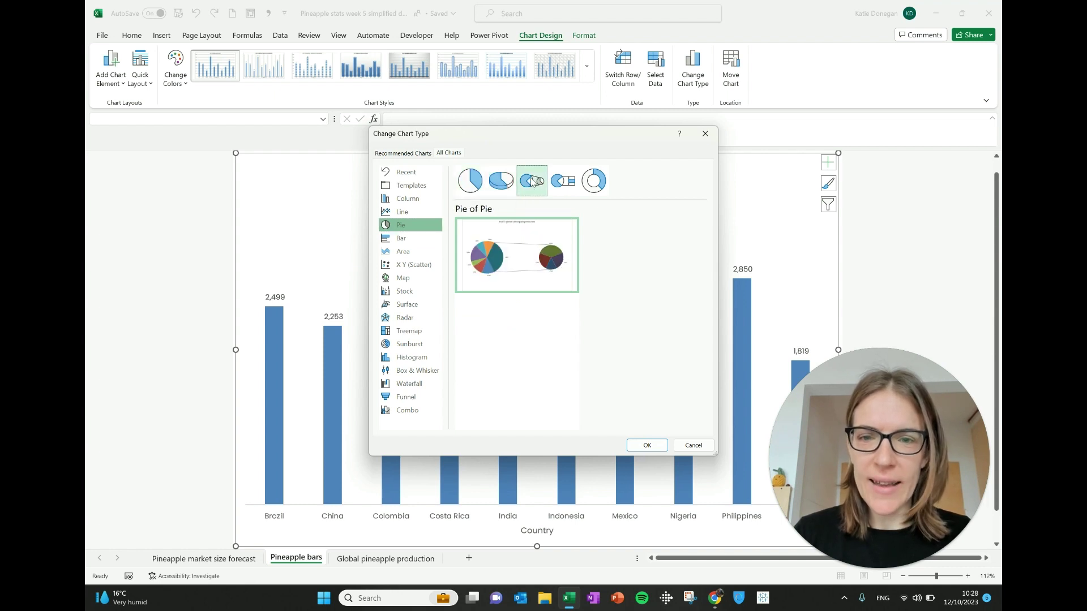
click(563, 181)
click(600, 186)
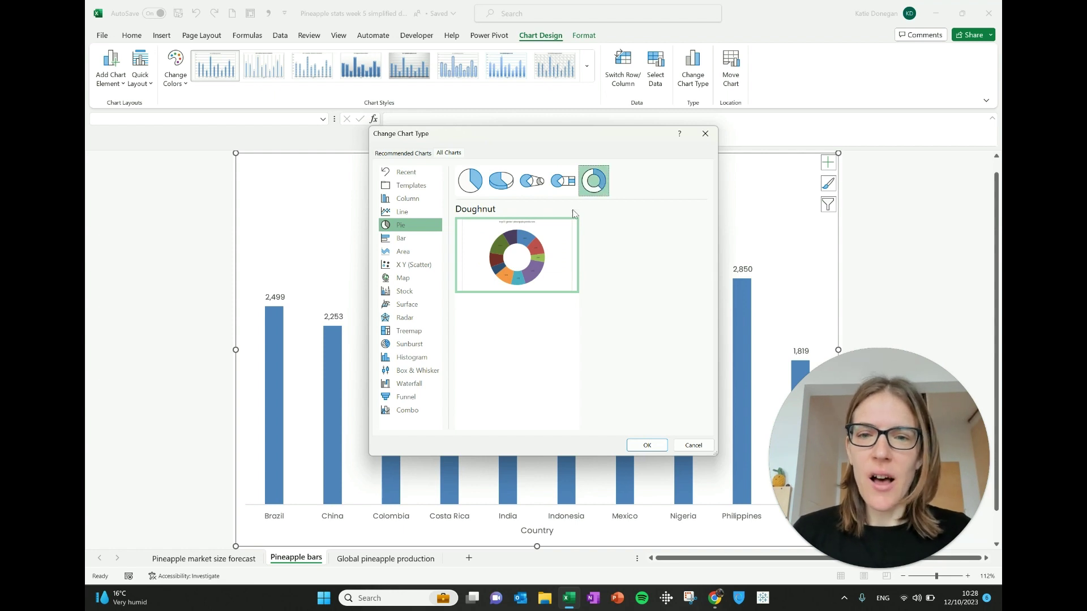
mouse_move(514, 229)
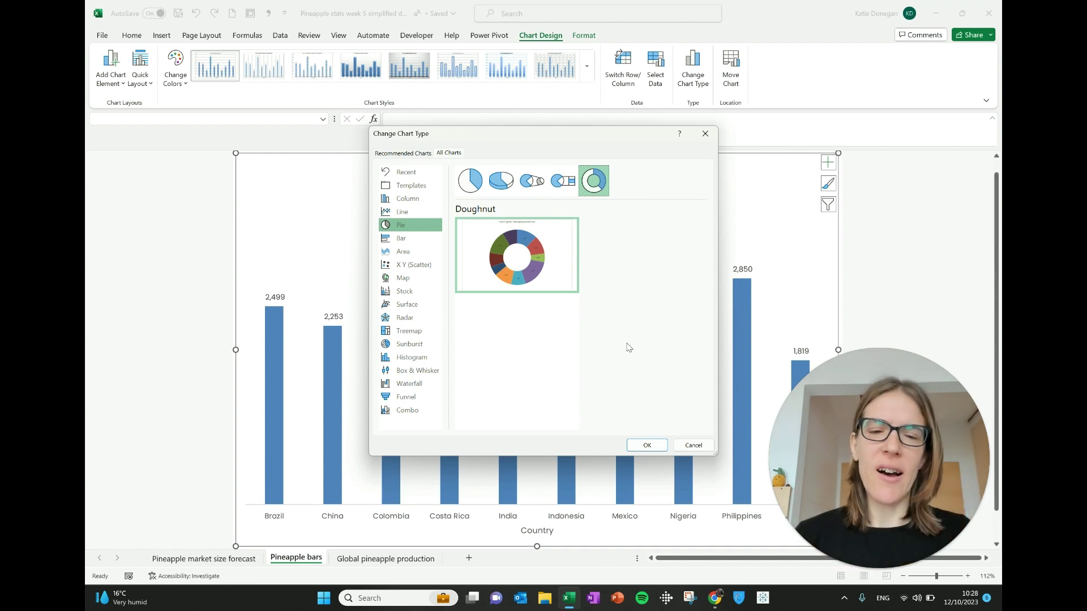
click(649, 445)
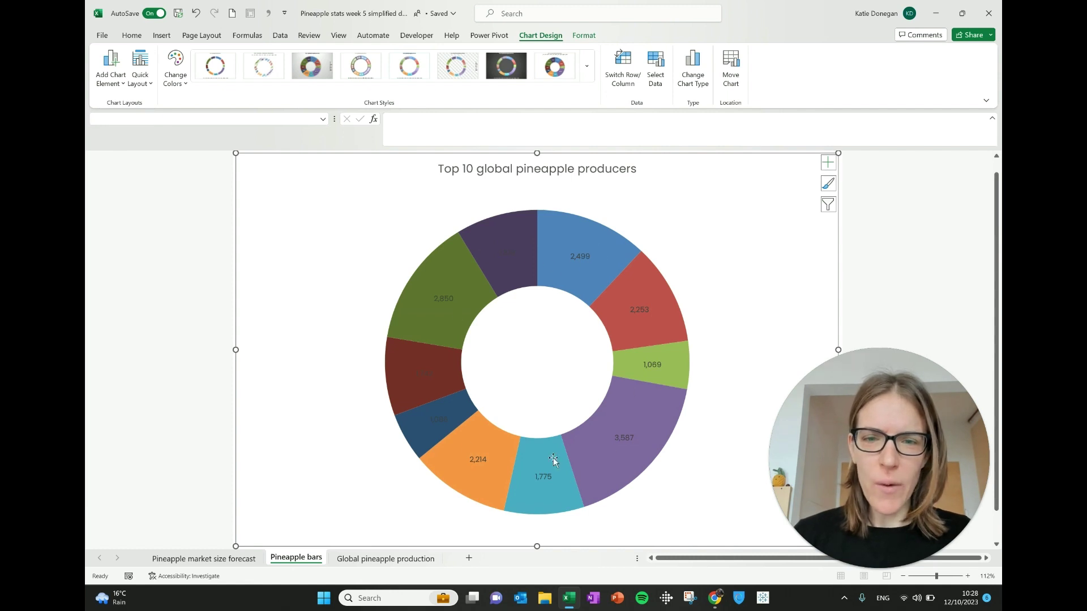
Add Data Callout labels showing each doughnut slice's country name and percentage share.
click(114, 78)
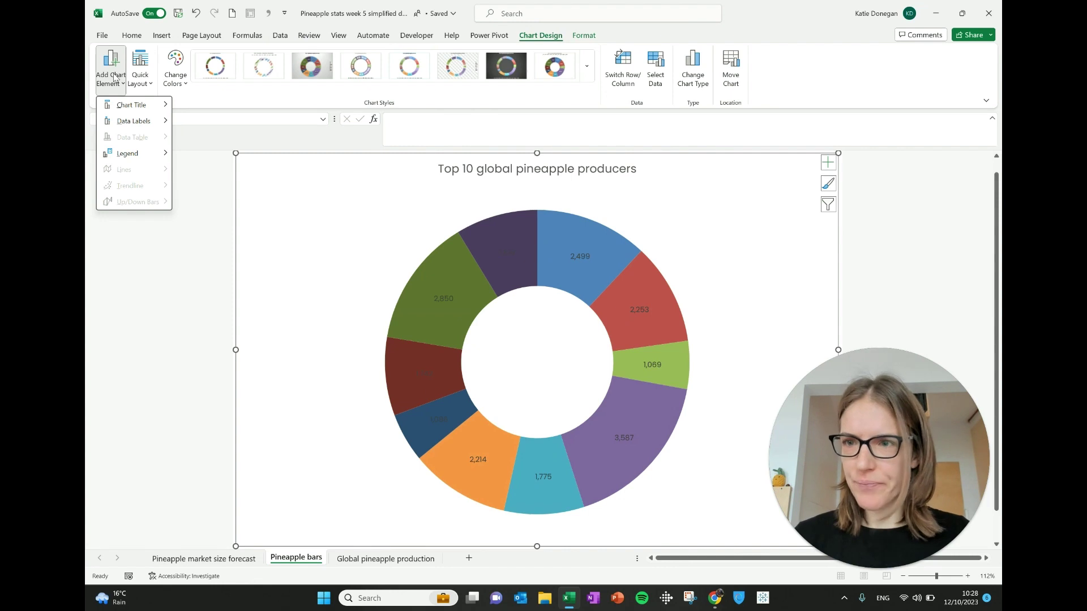
mouse_move(152, 126)
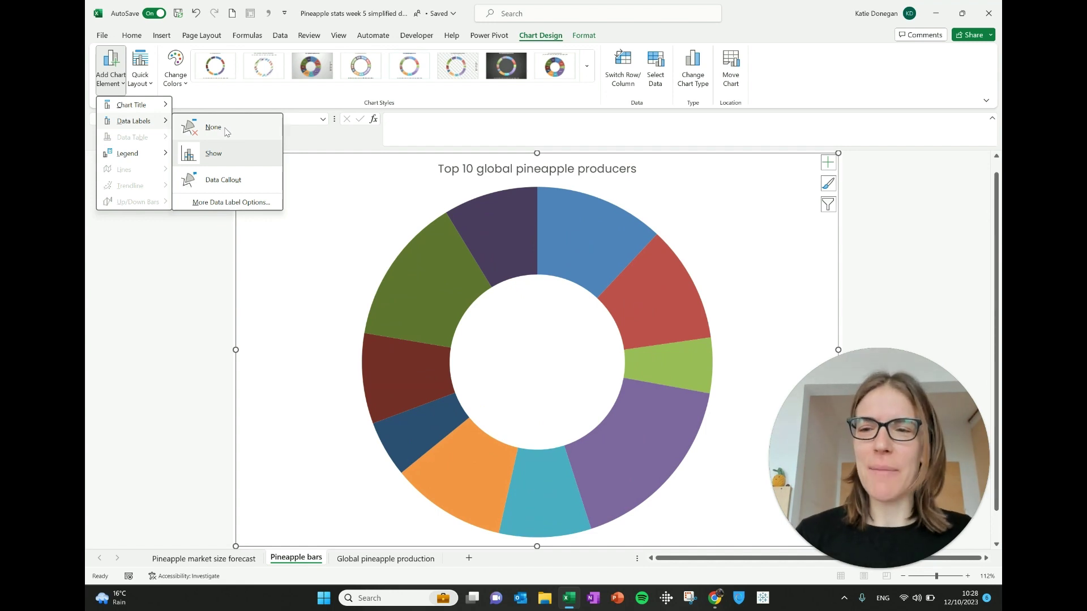
click(233, 184)
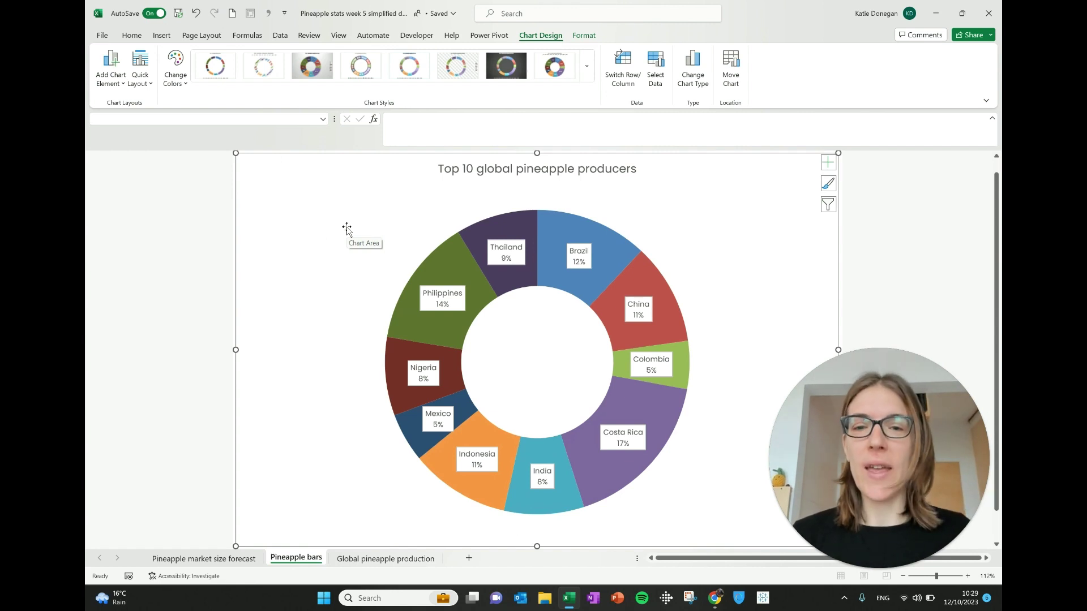
Check the forecast sheet, then undo the Pineapple bars chart back to labelled columns.
click(238, 560)
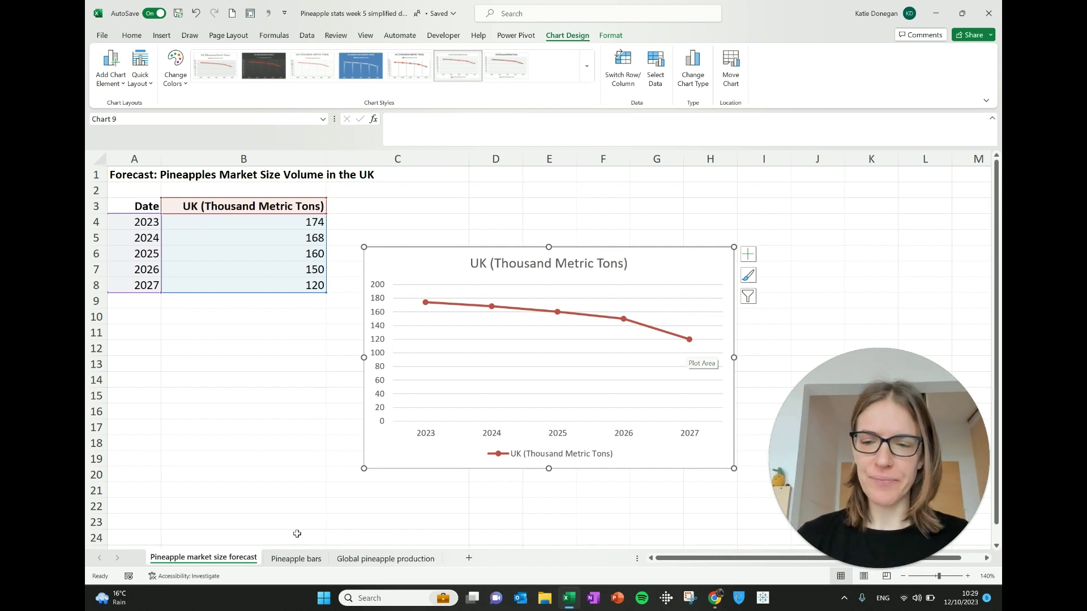
click(310, 560)
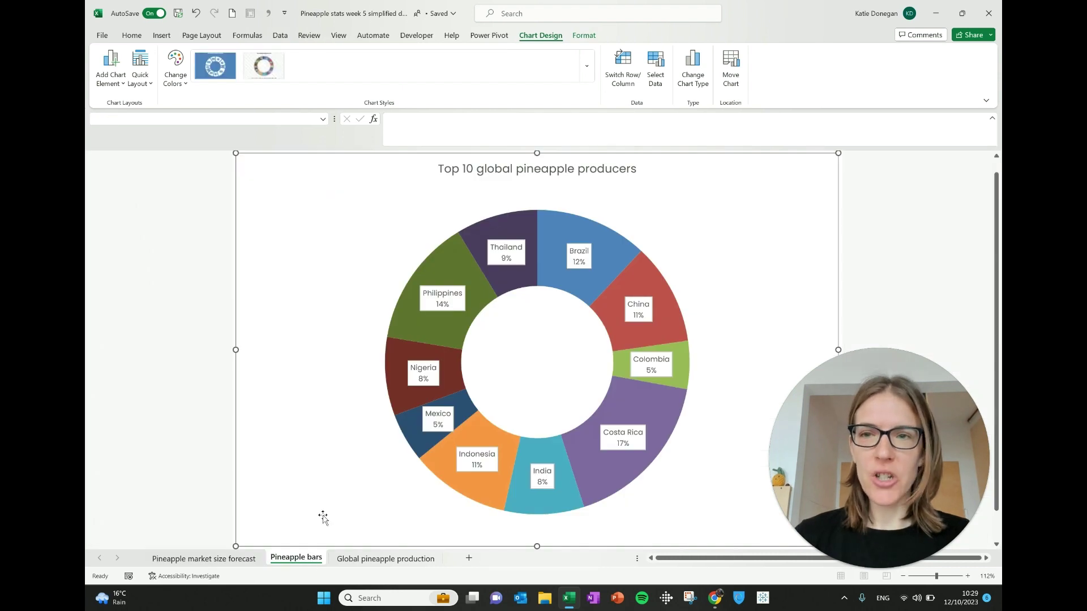
key(ctrl+z)
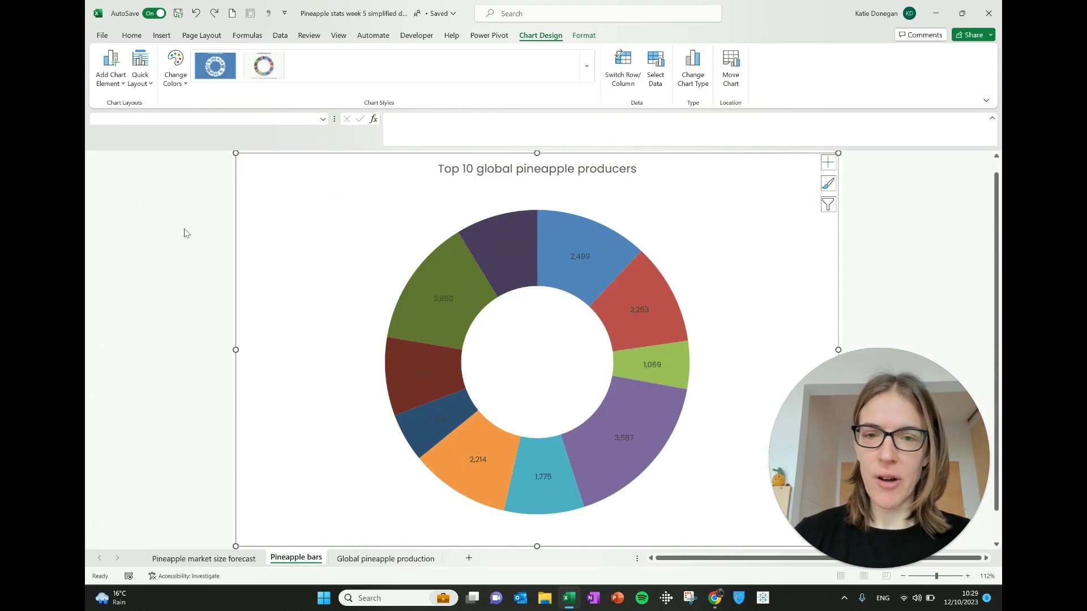
key(ctrl+z)
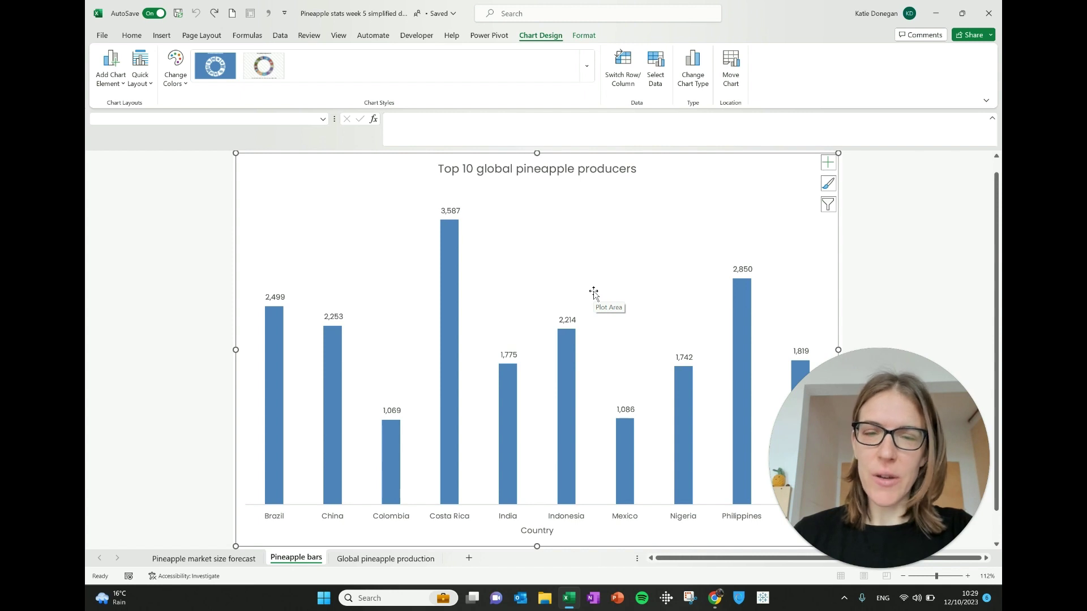
key(ctrl+y)
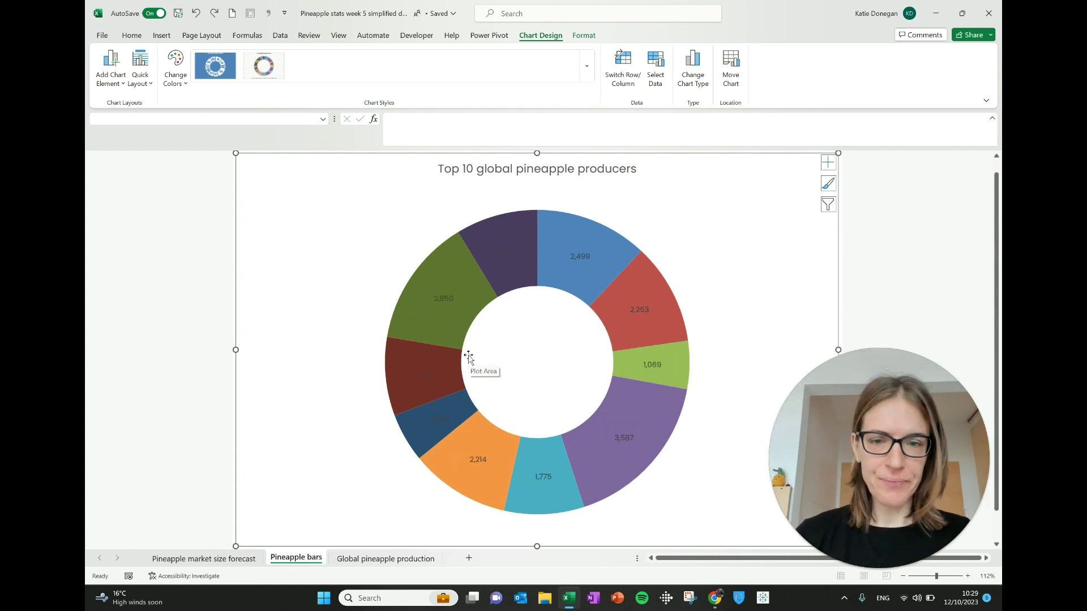
key(ctrl+z)
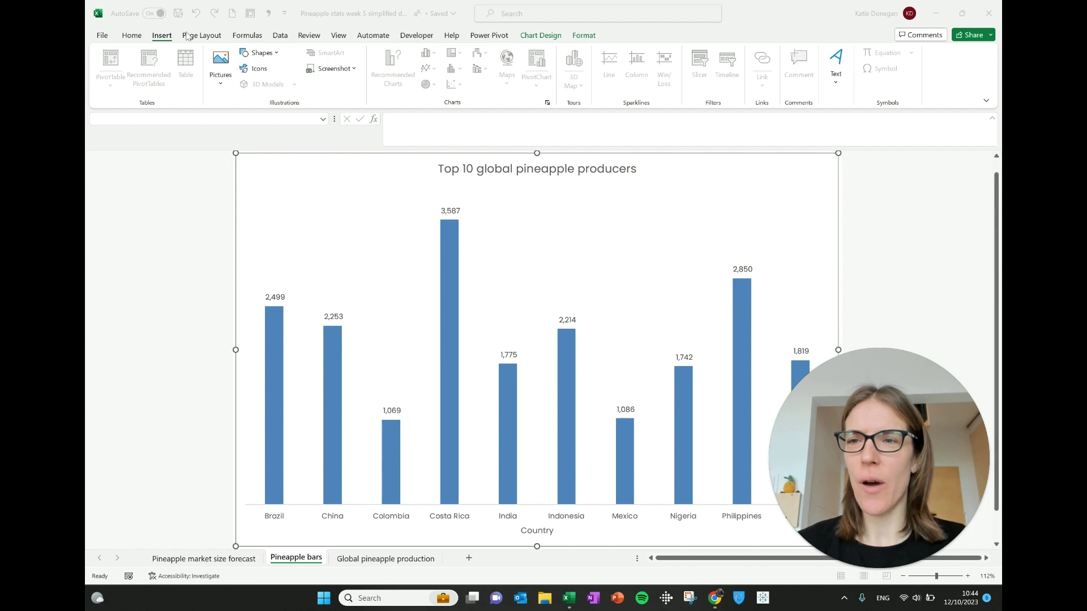
Open the Stock Images picture dialog and move it up and left.
click(168, 39)
click(222, 73)
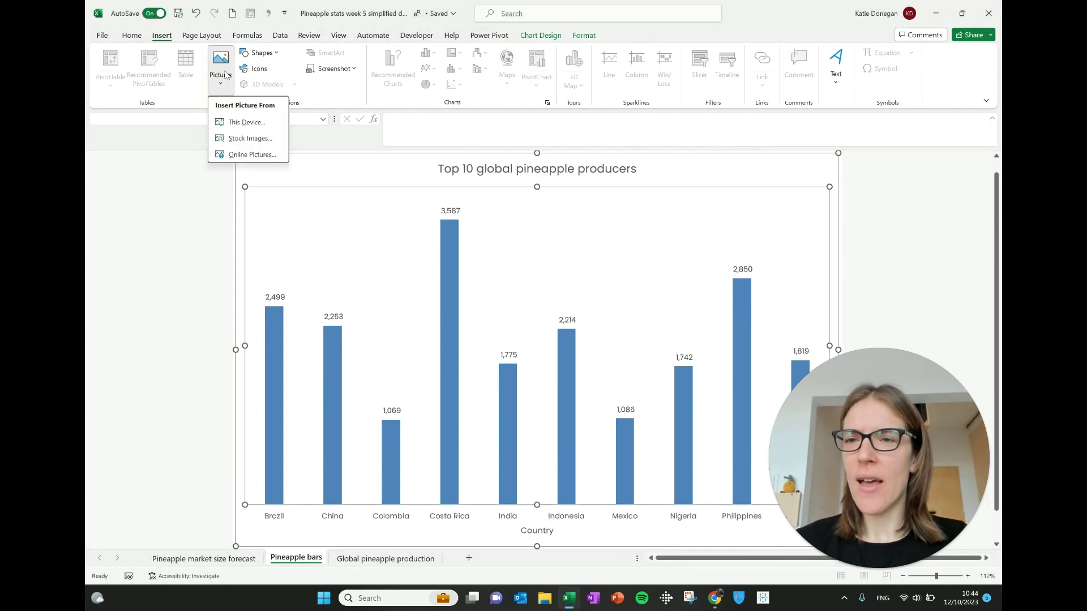
click(241, 139)
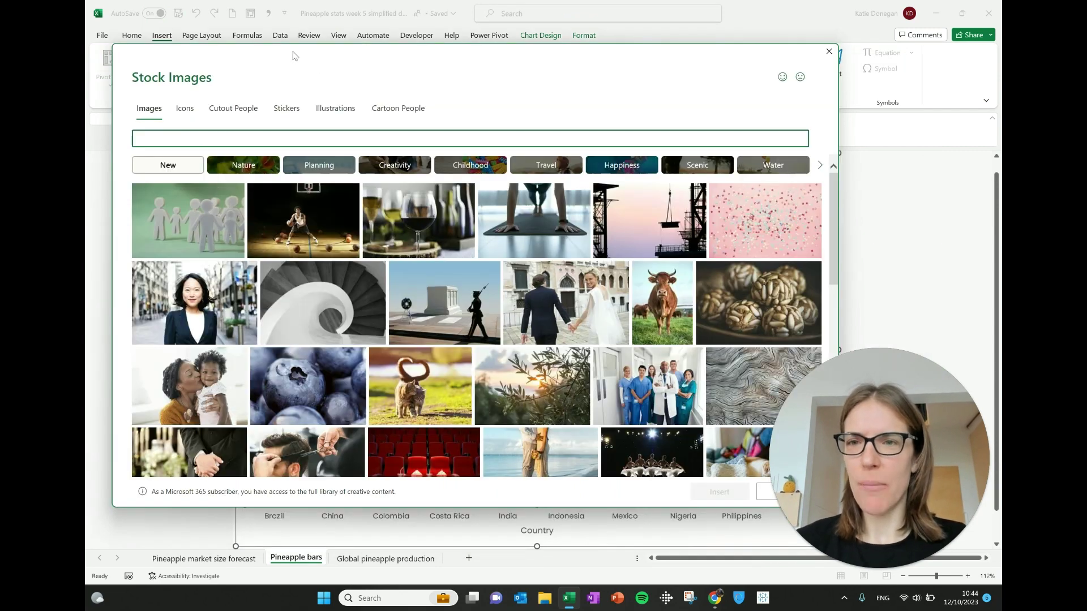
drag(296, 55, 277, 17)
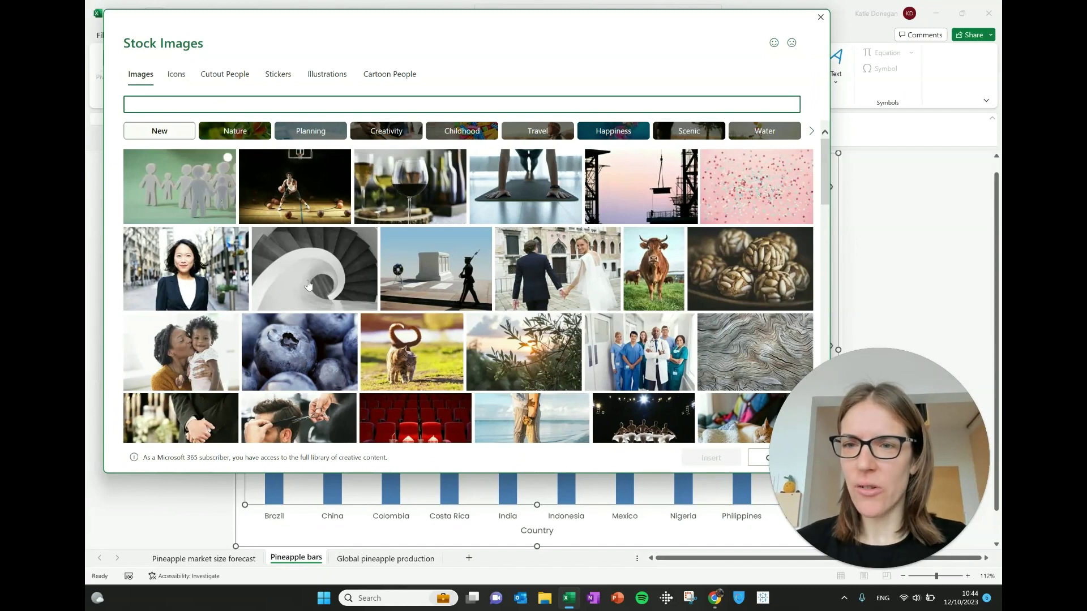
Search the Icons for 'pineapple' and insert the solid black pineapple icon.
click(175, 81)
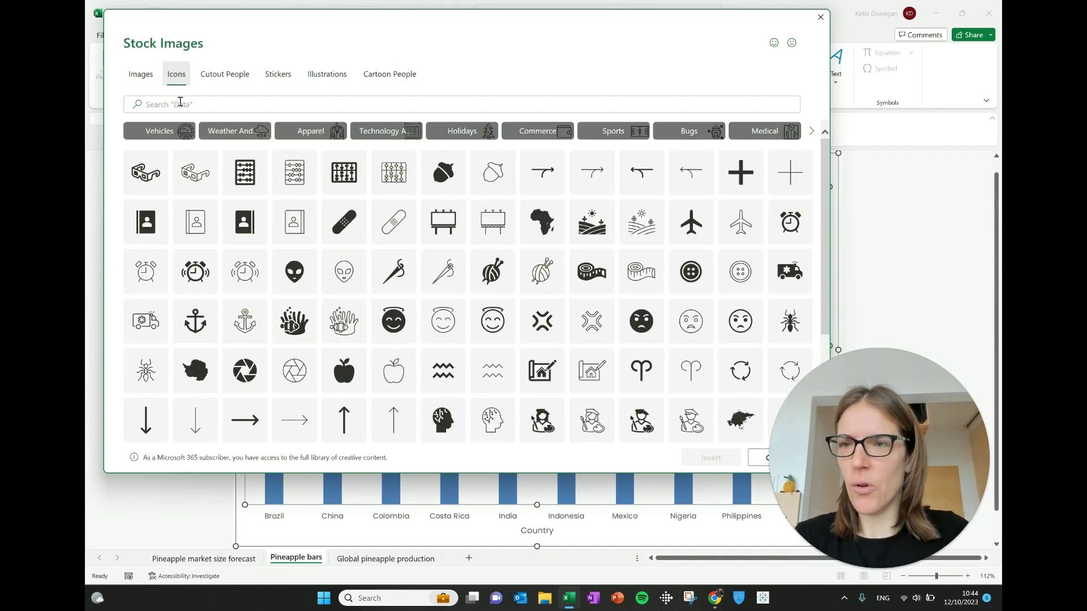
click(180, 102)
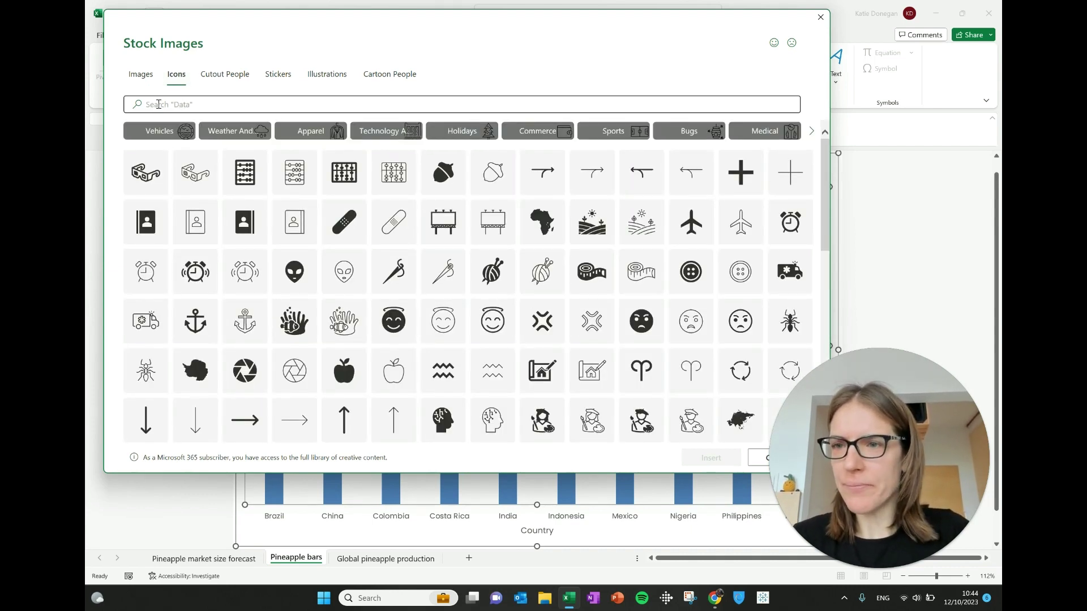
text(pineappineapple)
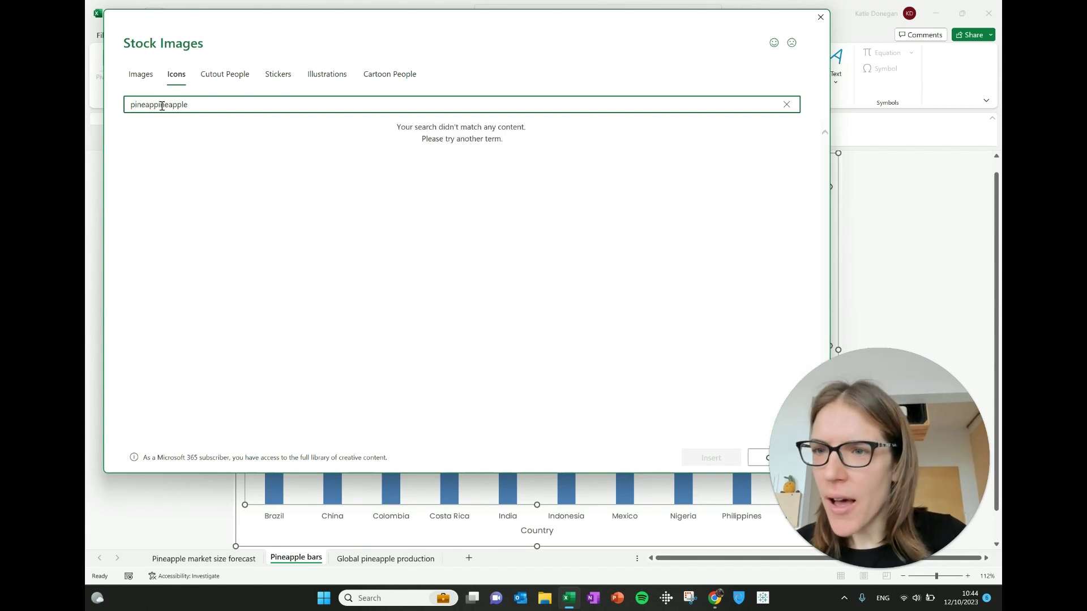
drag(154, 106, 237, 109)
key(BackSpace)
text(ple)
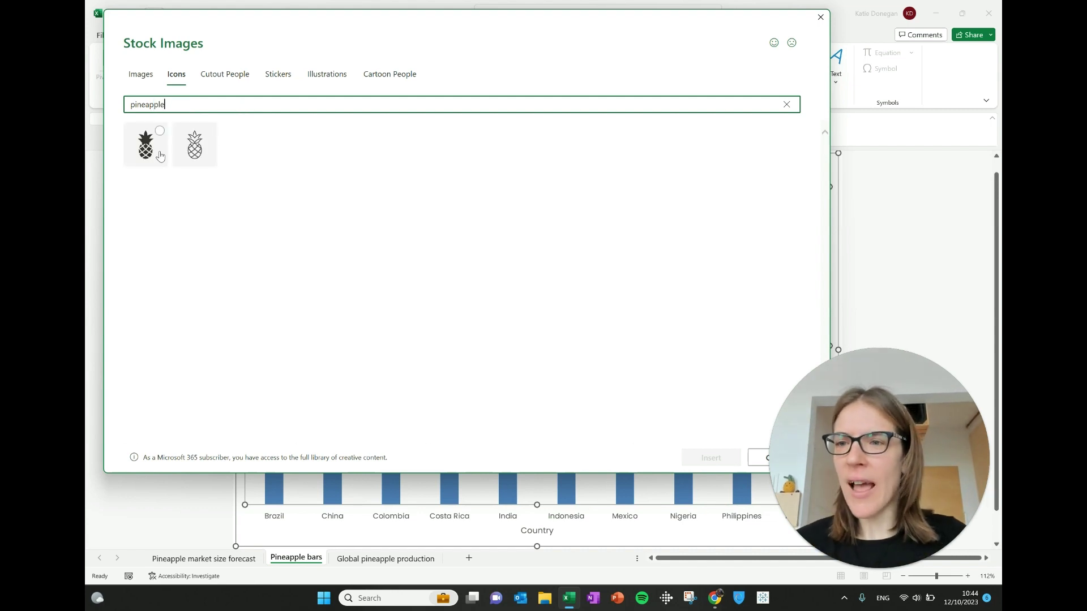
click(146, 149)
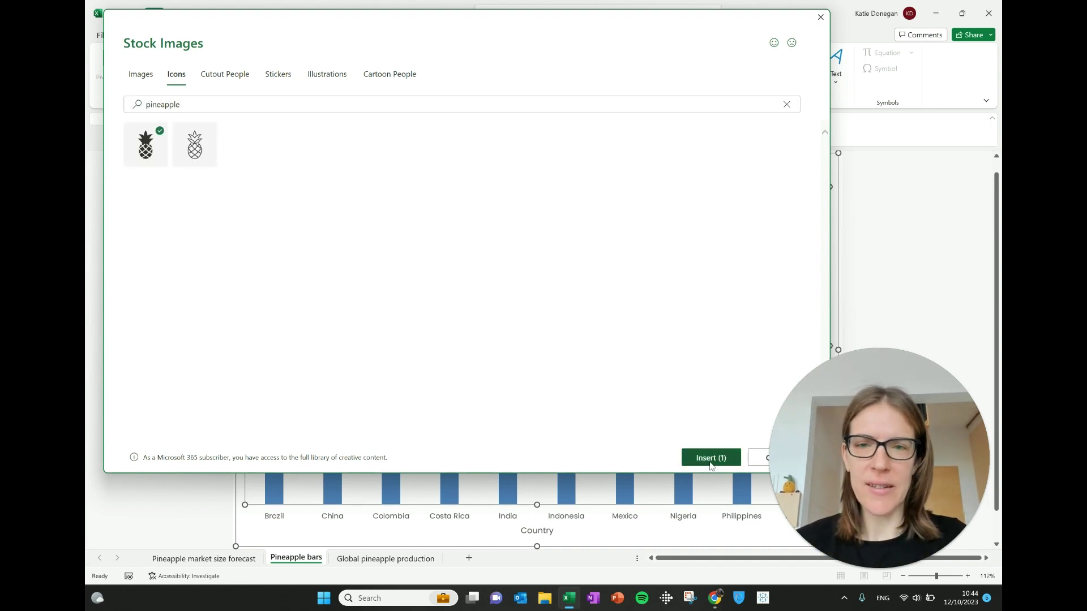
click(710, 459)
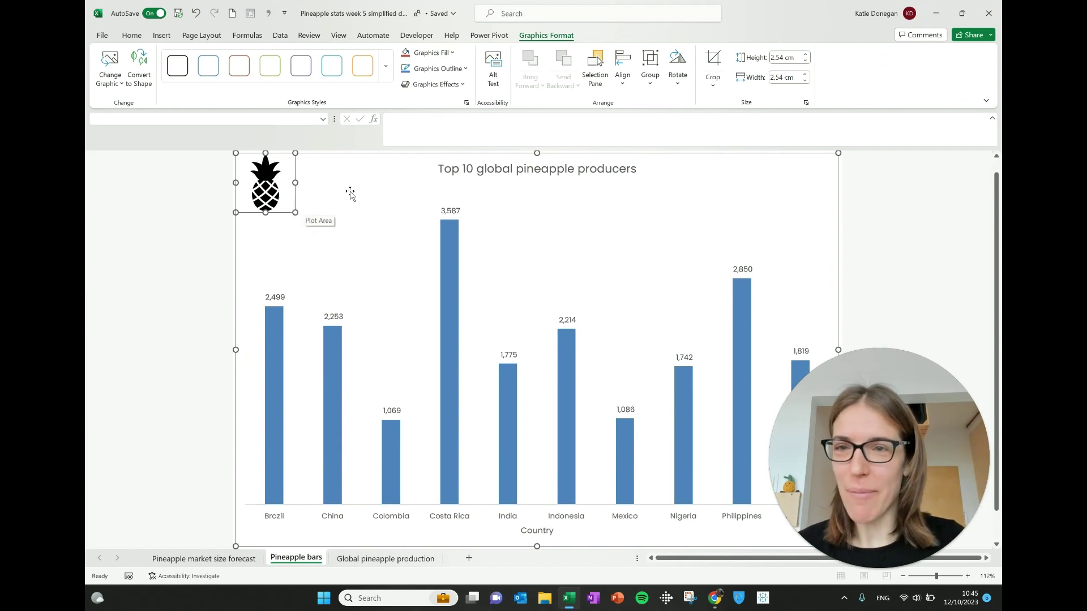
Recolour the pineapple icon orange using the Graphics Styles swatches.
click(408, 54)
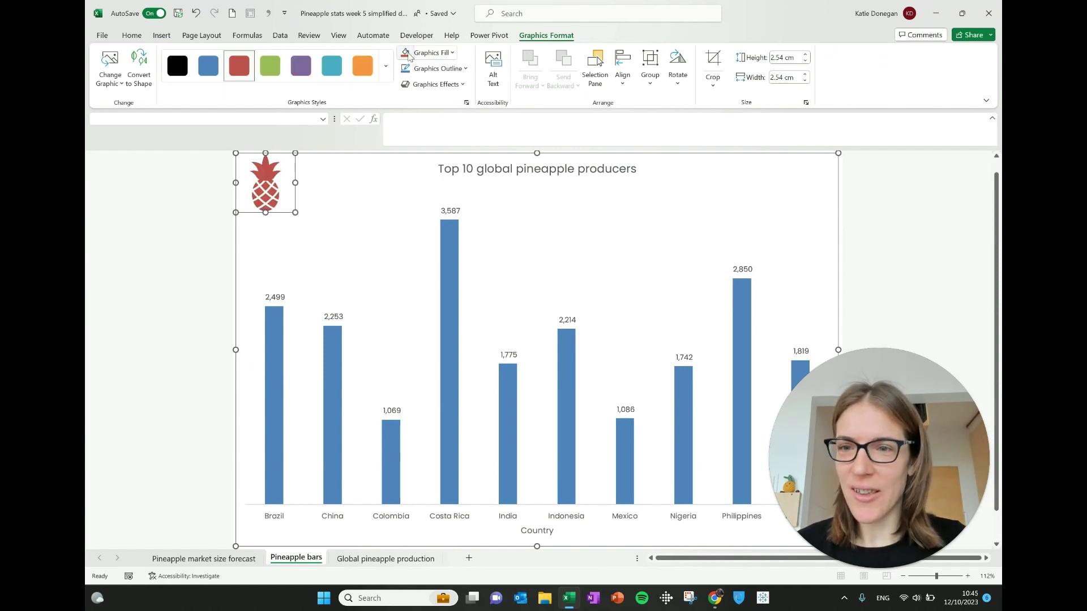
click(360, 76)
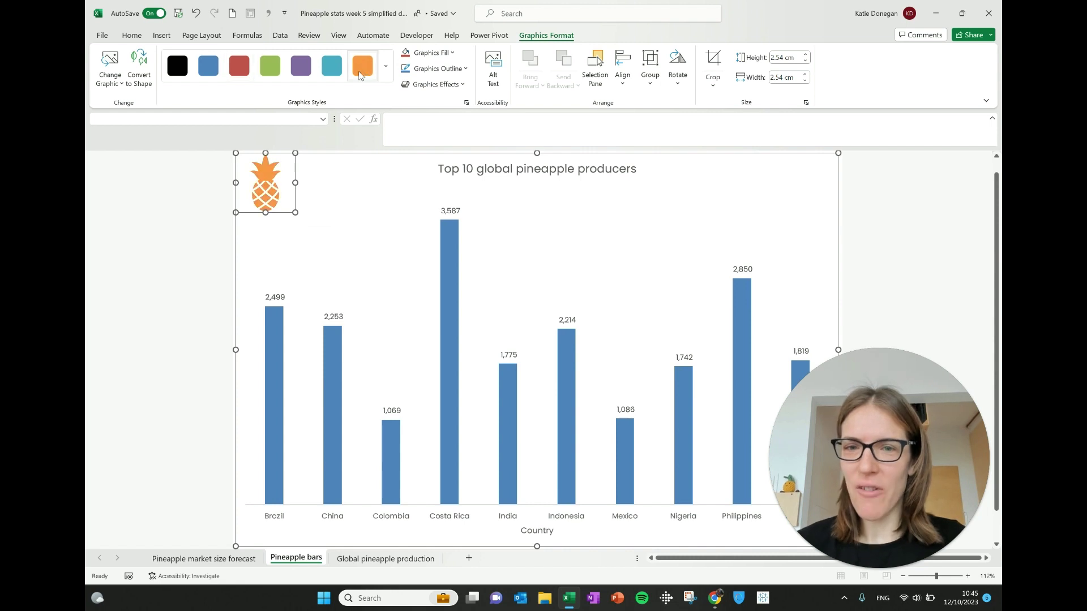